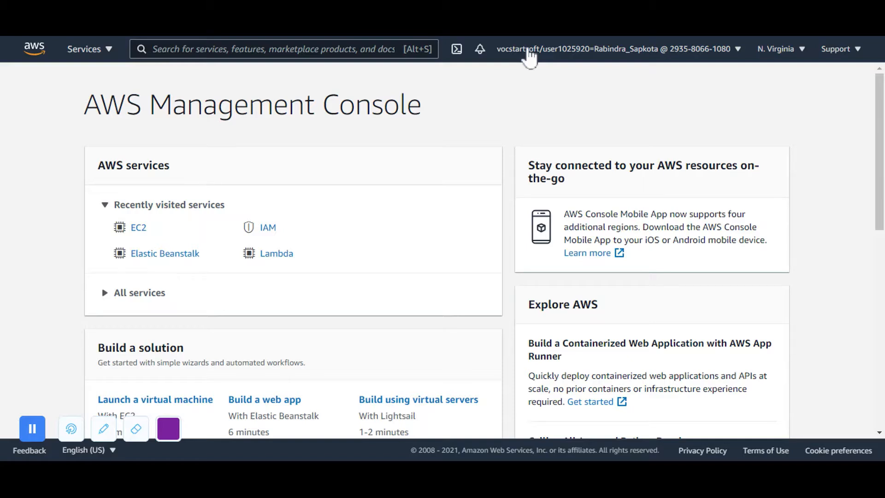
Step: Find the EC2 service through the console search and start launching a new instance
click(221, 48)
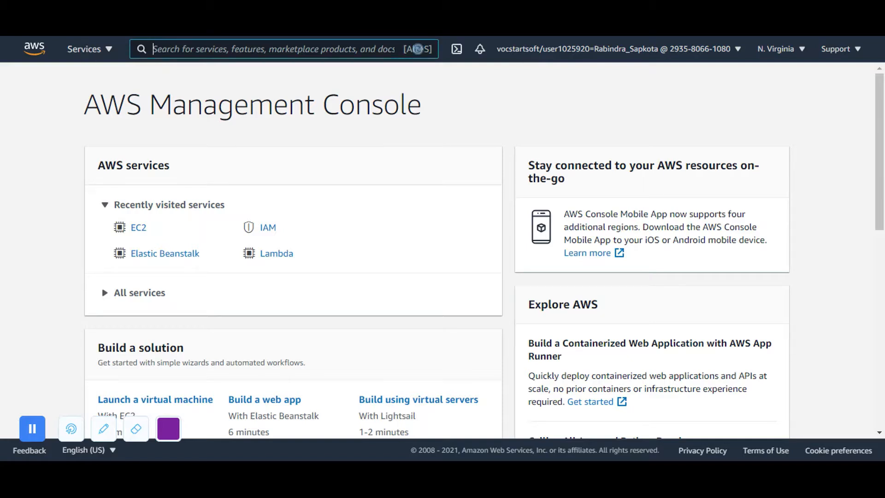
text(EC2)
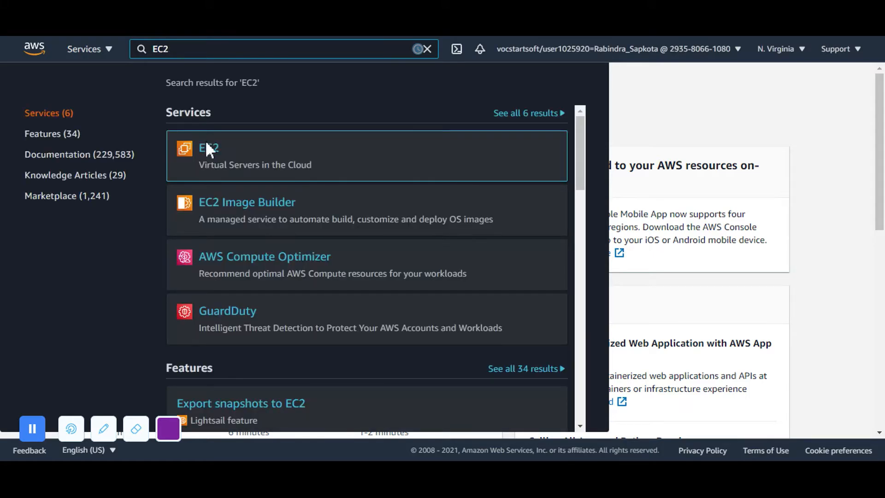
drag(205, 140, 205, 143)
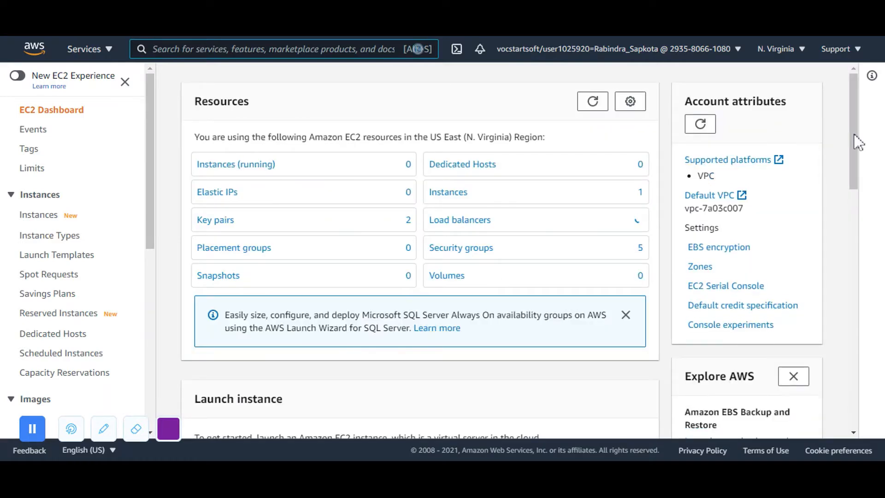
scroll(864, 203, down, 5)
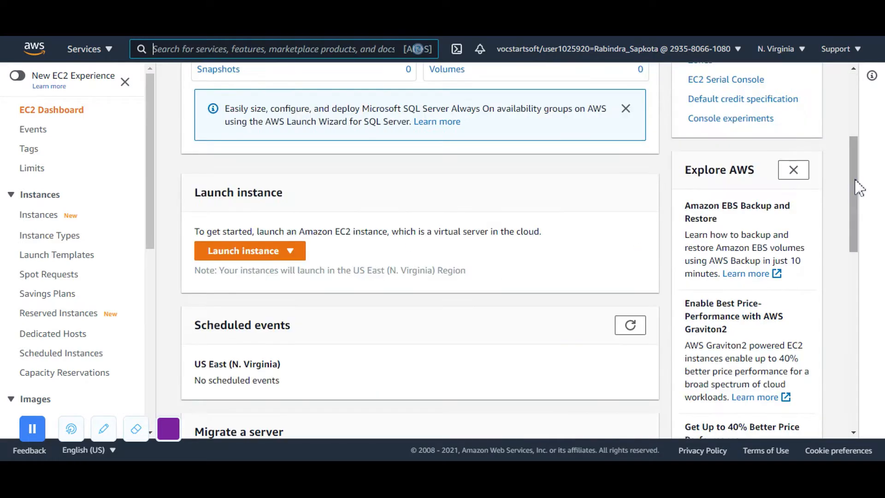
click(225, 259)
click(233, 270)
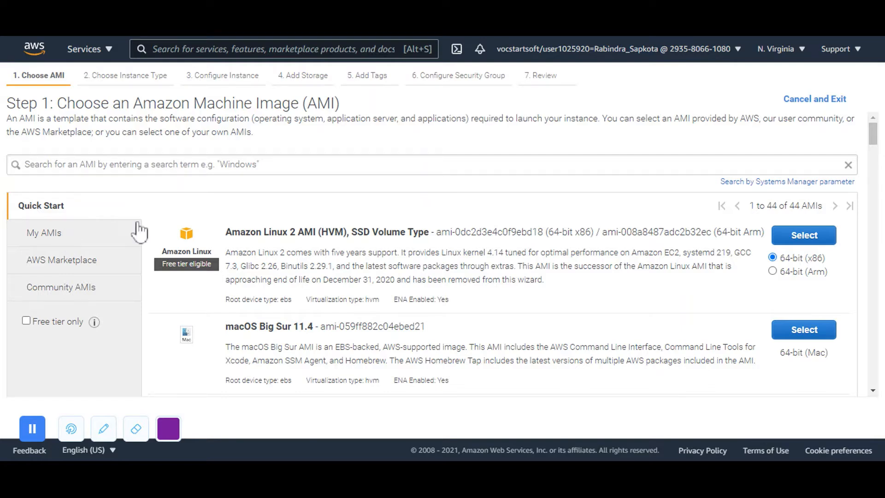
Step: Examine the machine image sources: the Quick Start list, My AMIs, AWS Marketplace with its categories, and Community AMIs
drag(206, 105, 283, 114)
click(298, 128)
drag(250, 232, 344, 232)
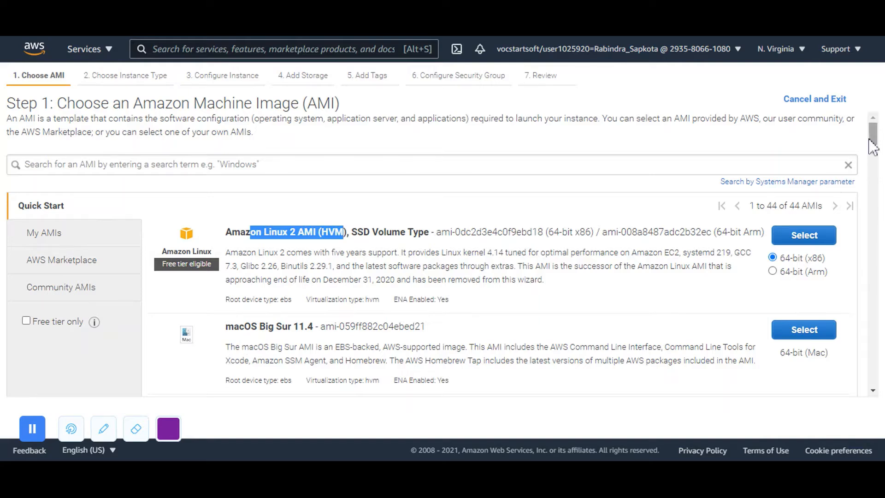
mouse_move(872, 145)
mouse_down()
mouse_move(881, 173)
mouse_move(881, 293)
mouse_move(873, 133)
mouse_up()
click(58, 234)
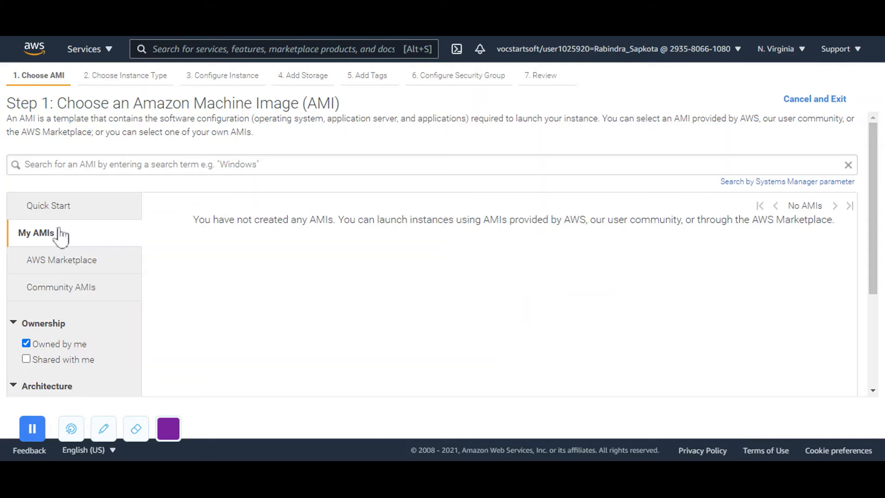
click(61, 263)
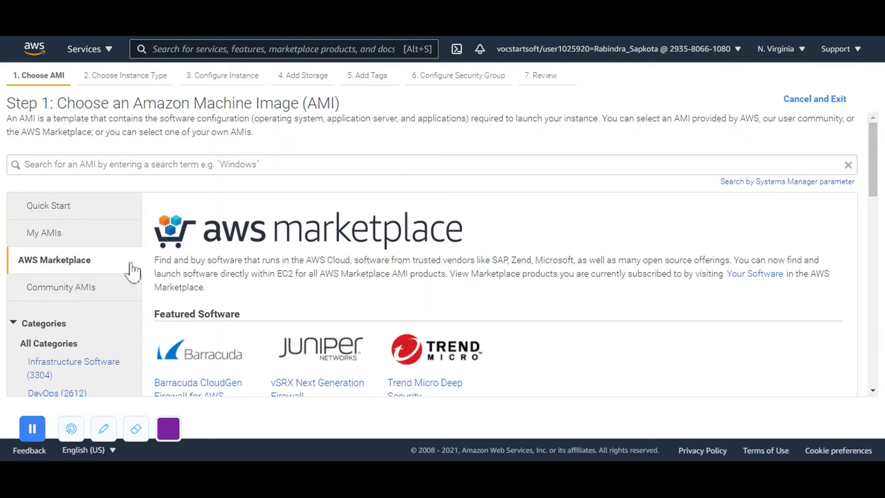
drag(874, 143, 864, 184)
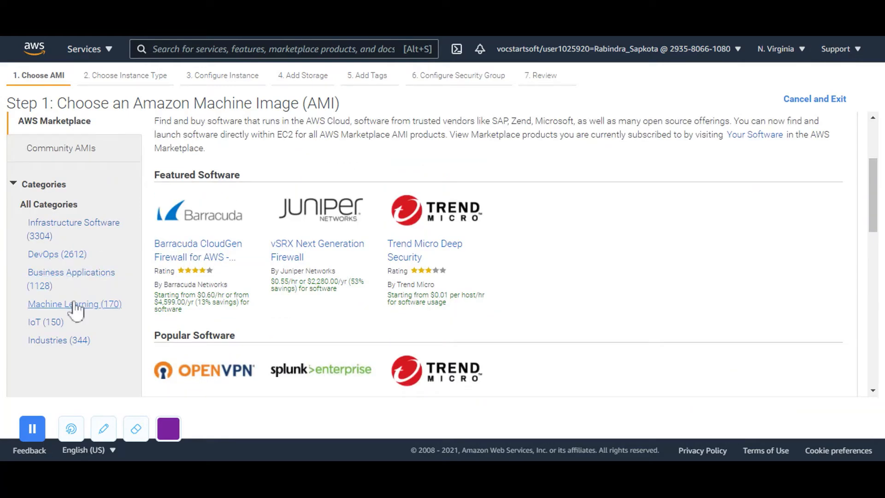
click(23, 190)
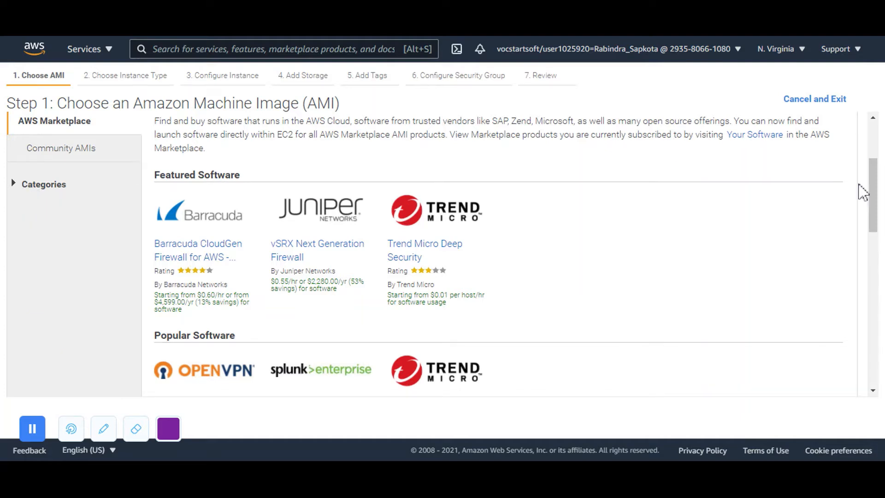
drag(872, 192, 873, 157)
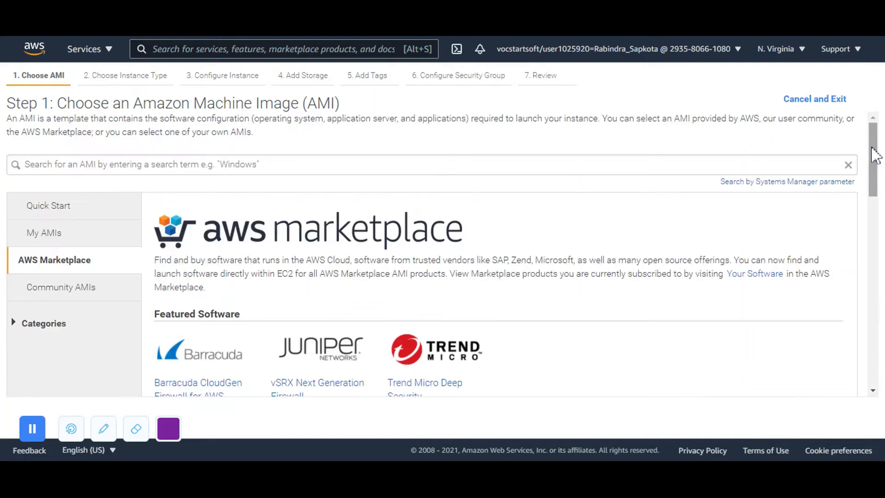
click(74, 297)
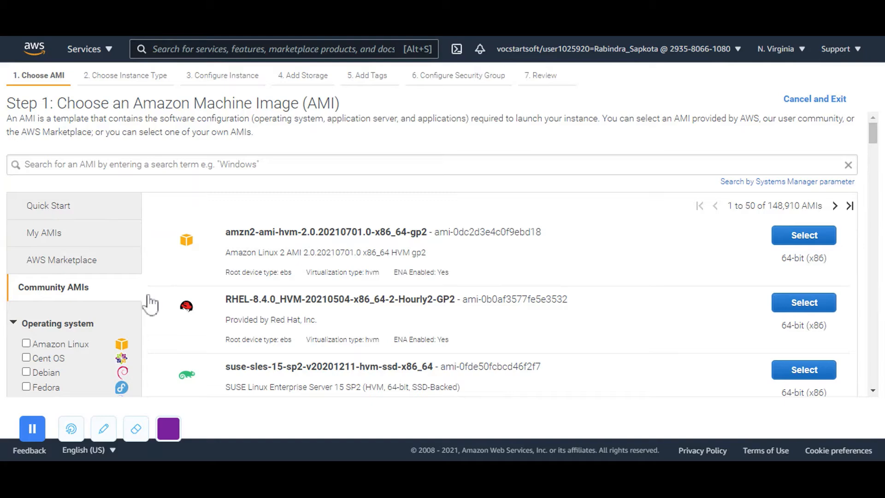
Step: Select the free tier eligible Microsoft Windows Server 2019 Base image from the Quick Start list
click(59, 212)
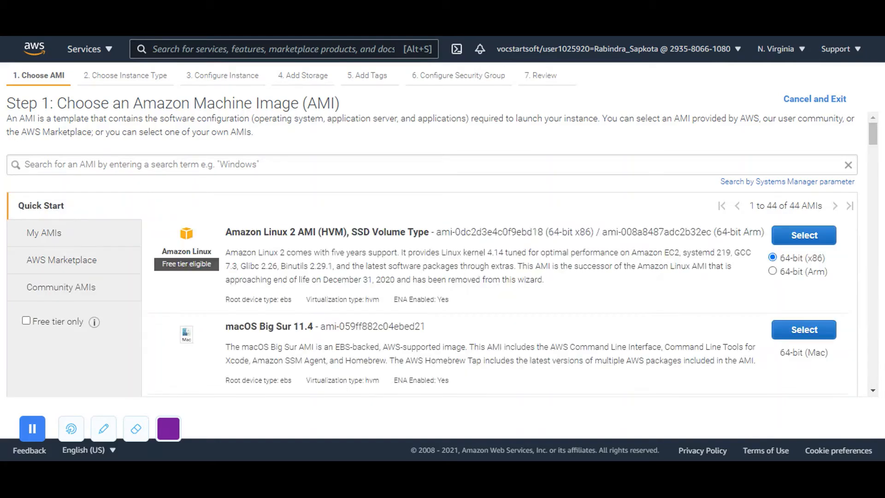
drag(876, 139, 878, 200)
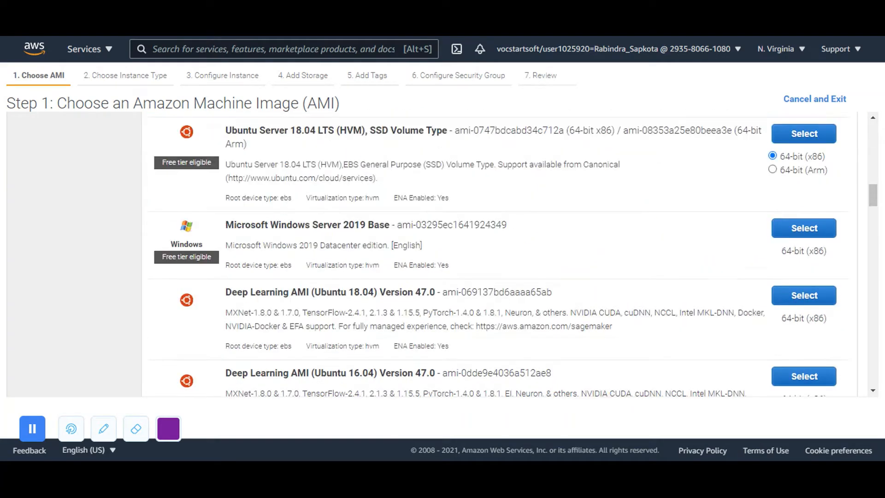
drag(233, 225, 305, 225)
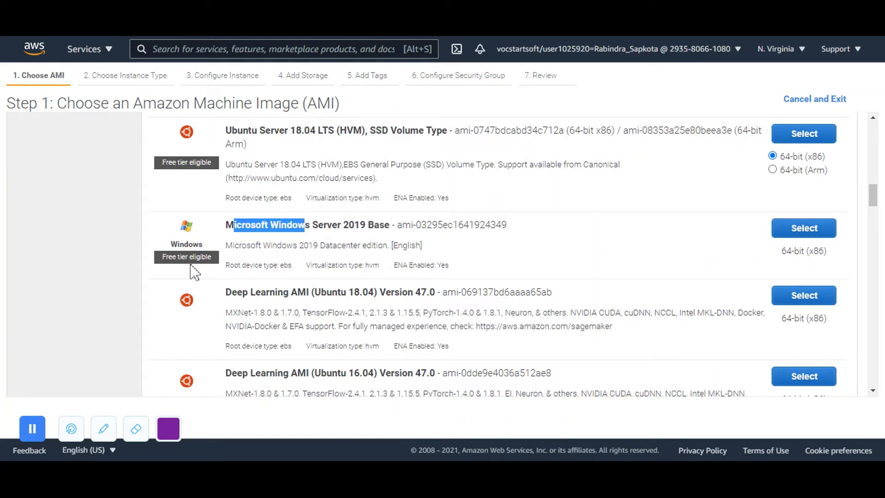
click(191, 264)
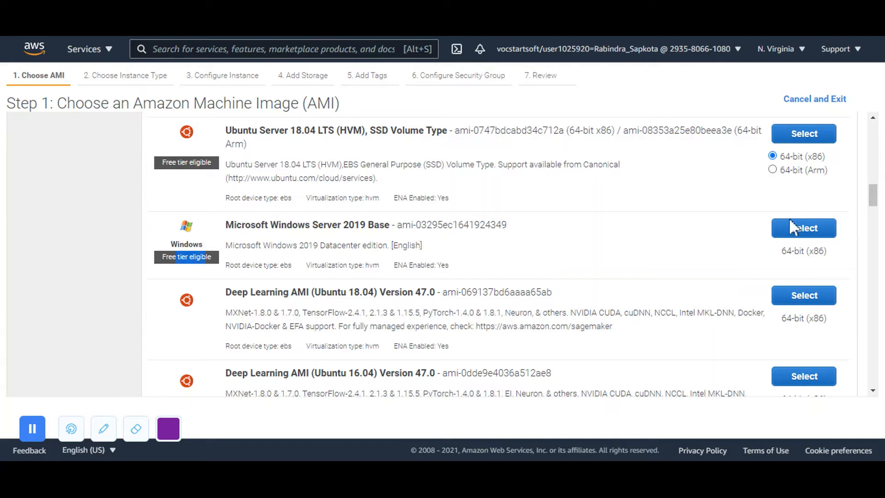
click(794, 232)
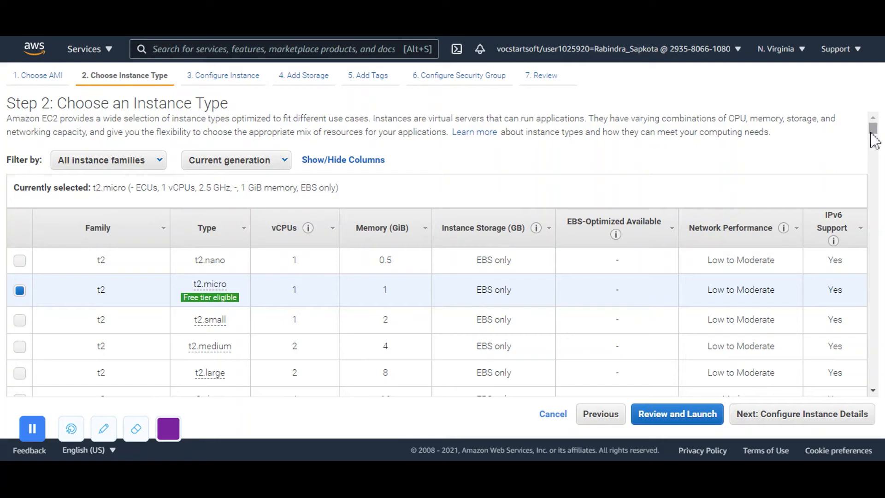
Step: Look through the instance types, keep the free tier eligible t2.micro and continue to the instance details
scroll(873, 138, down, 2)
scroll(876, 144, down, 5)
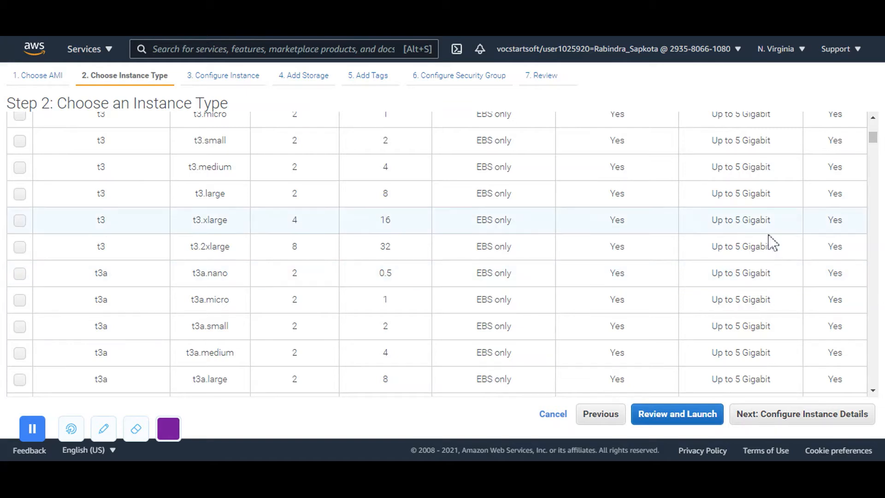
mouse_move(871, 134)
mouse_down()
mouse_move(871, 123)
mouse_move(874, 185)
mouse_move(872, 124)
mouse_up()
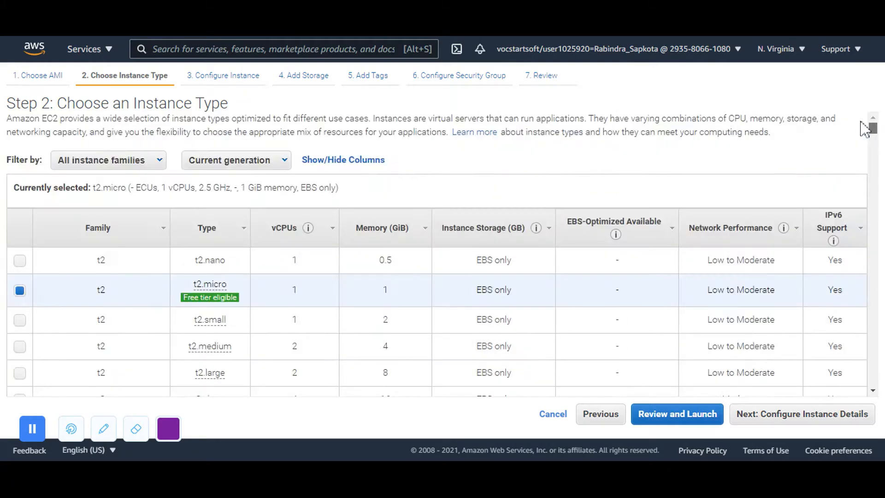
mouse_move(202, 300)
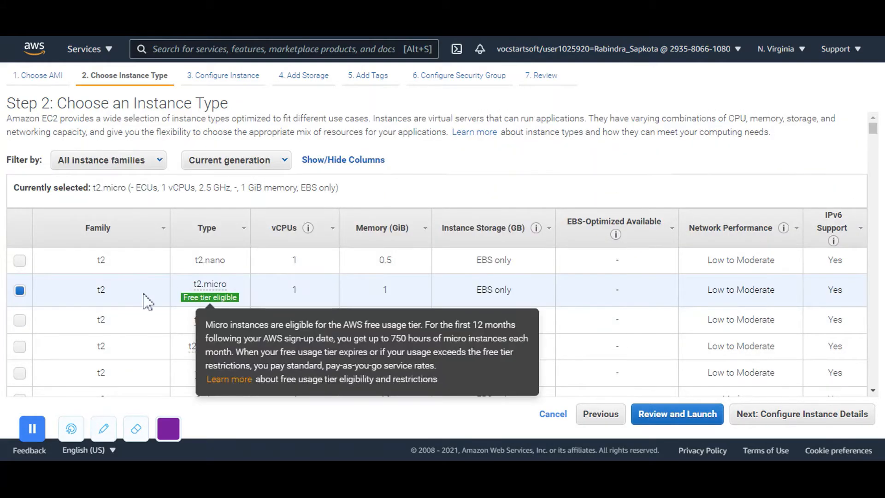
click(776, 417)
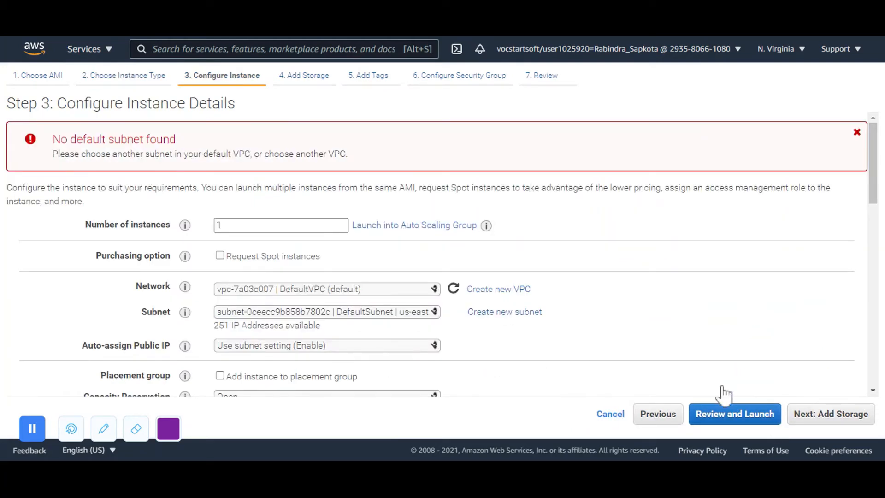
double_click(220, 225)
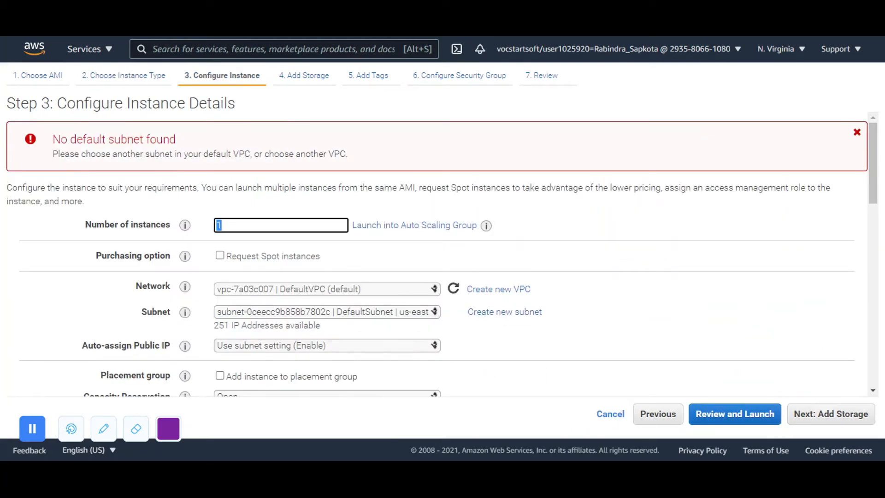
key(BackSpace)
click(220, 256)
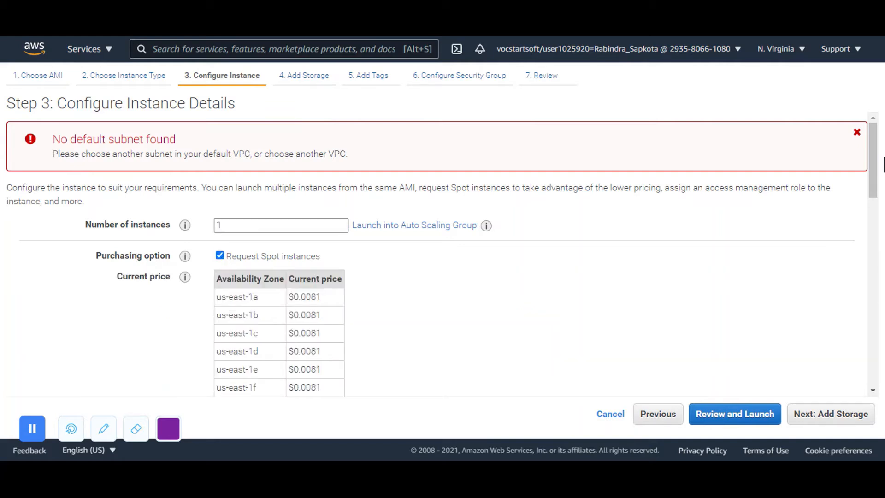
mouse_move(876, 173)
mouse_down()
mouse_move(878, 196)
mouse_move(873, 184)
mouse_up()
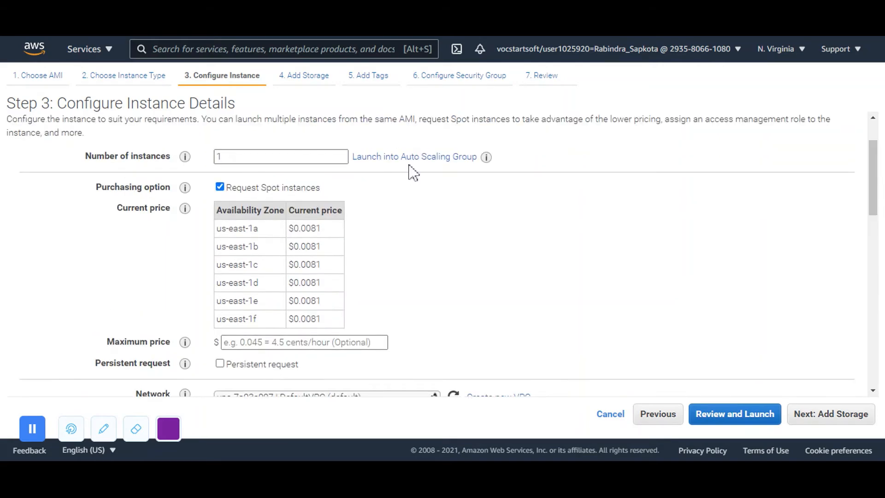
click(220, 187)
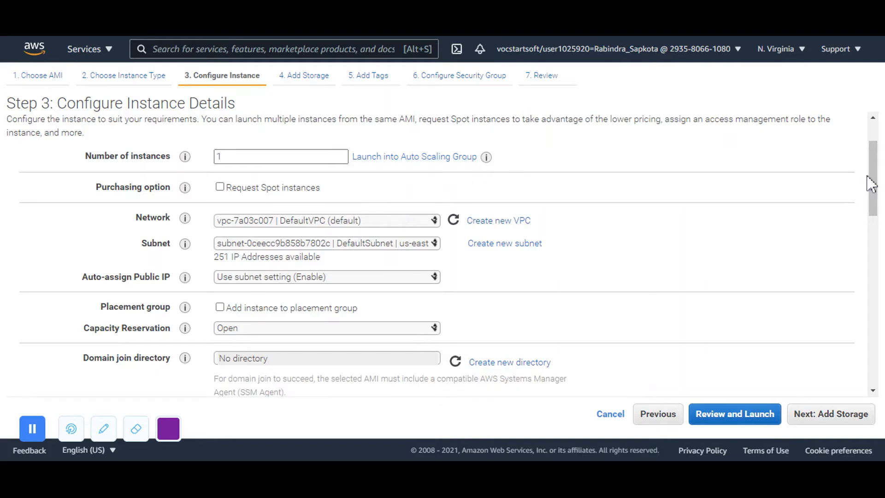
Step: Keep the default VPC and subnet, and set Auto-assign Public IP to Enable
scroll(870, 183, down, 1)
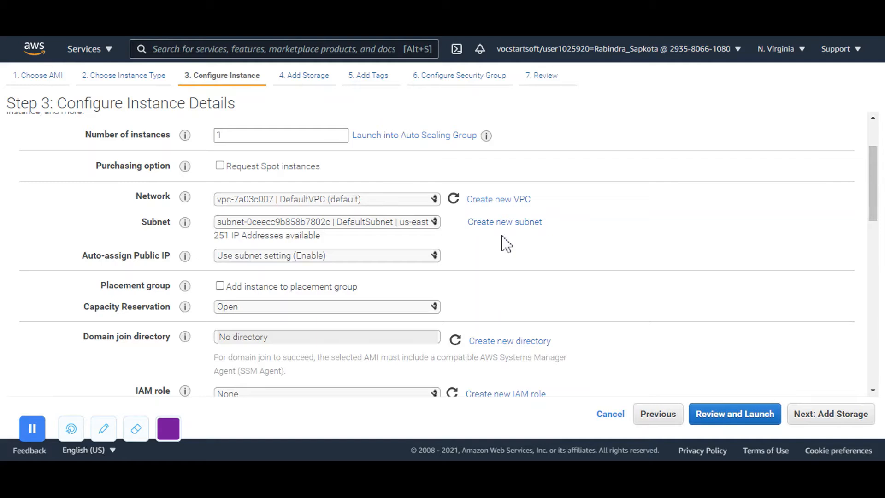
click(238, 205)
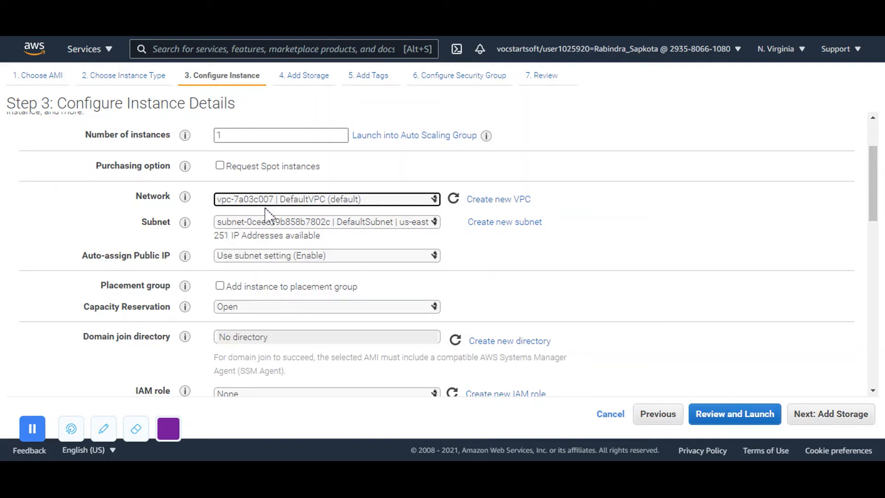
click(323, 228)
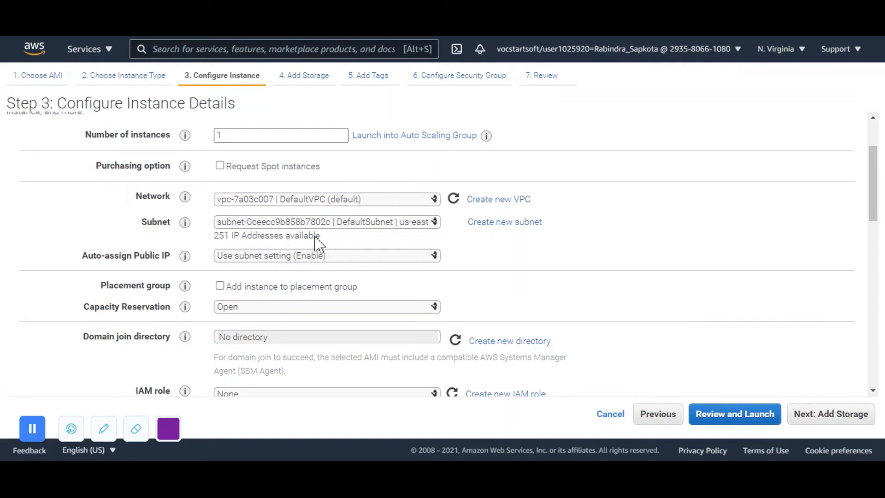
click(316, 235)
click(277, 280)
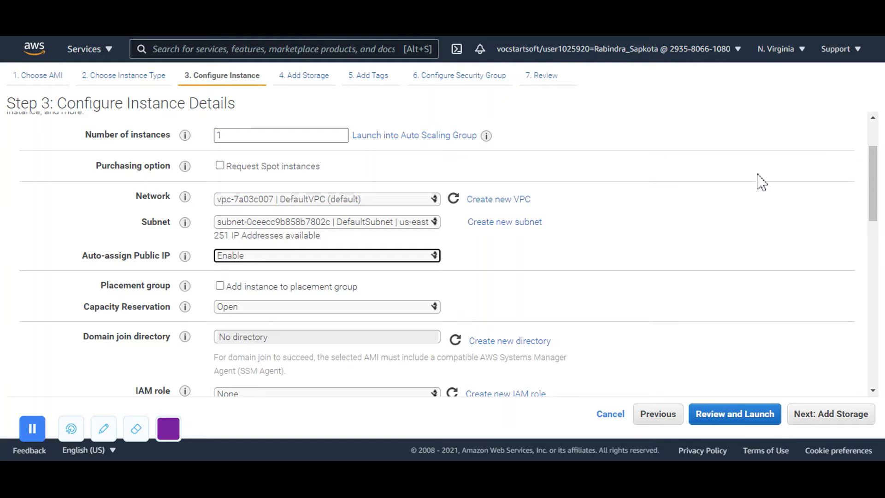
drag(869, 180, 877, 205)
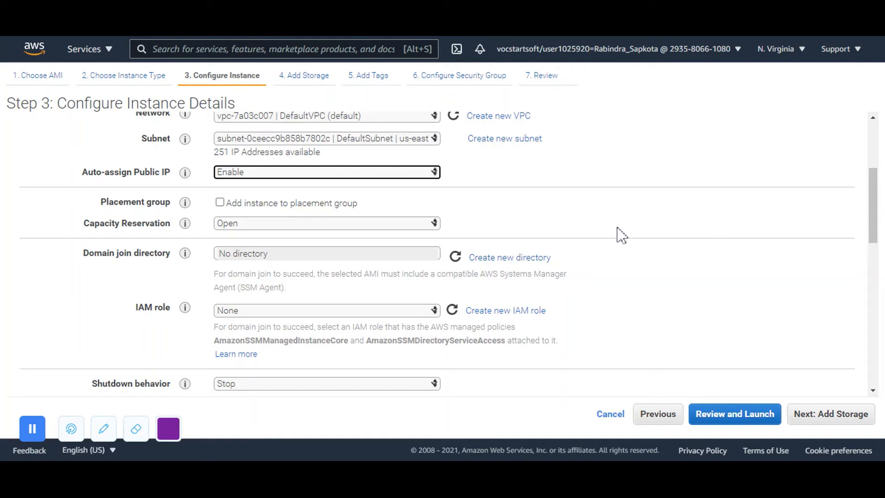
click(219, 203)
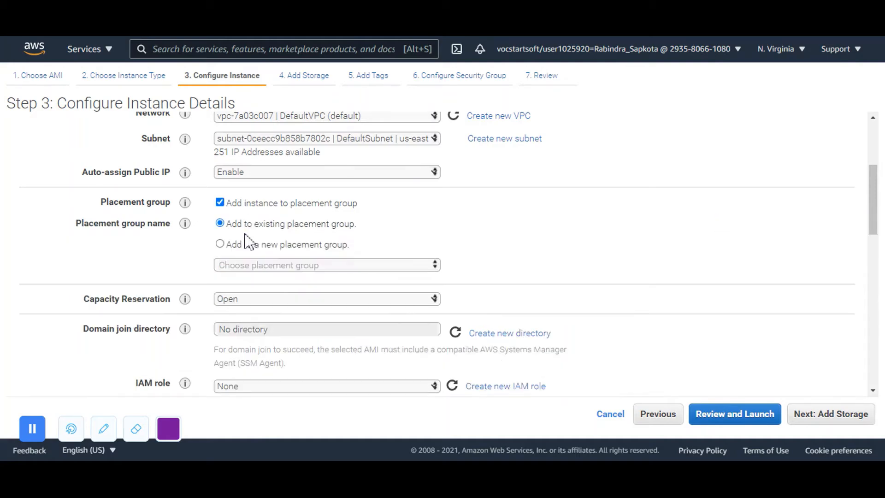
click(220, 204)
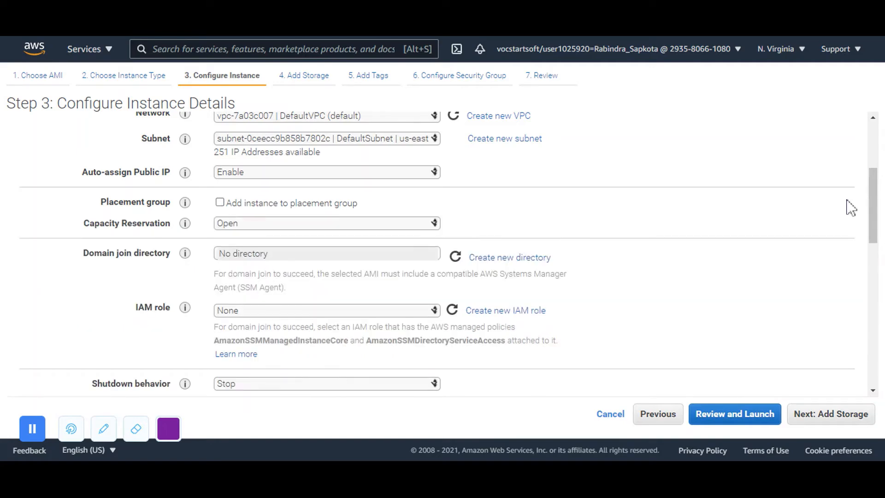
Step: Check the IAM role options for the instance, keeping None selected
drag(875, 202, 875, 230)
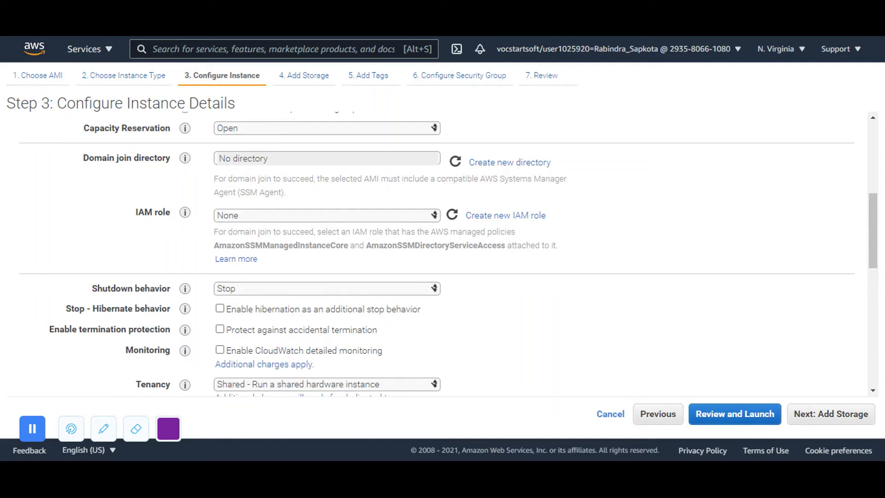
click(226, 217)
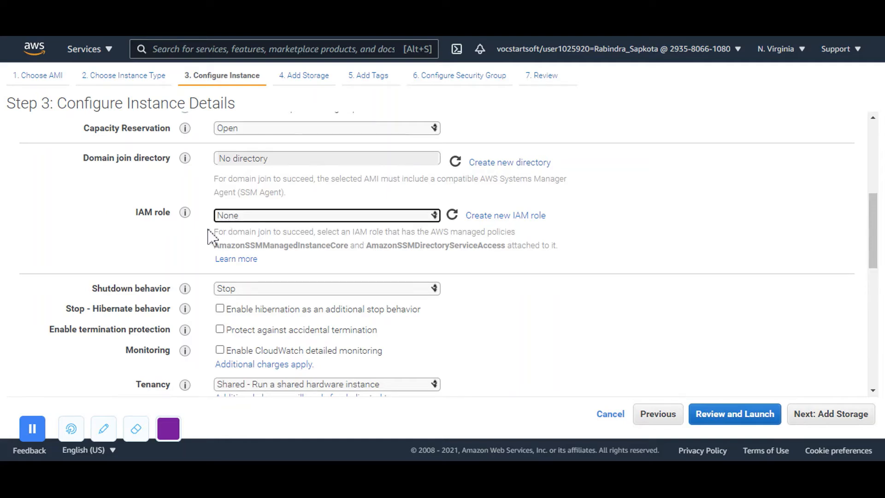
click(101, 239)
scroll(871, 237, down, 2)
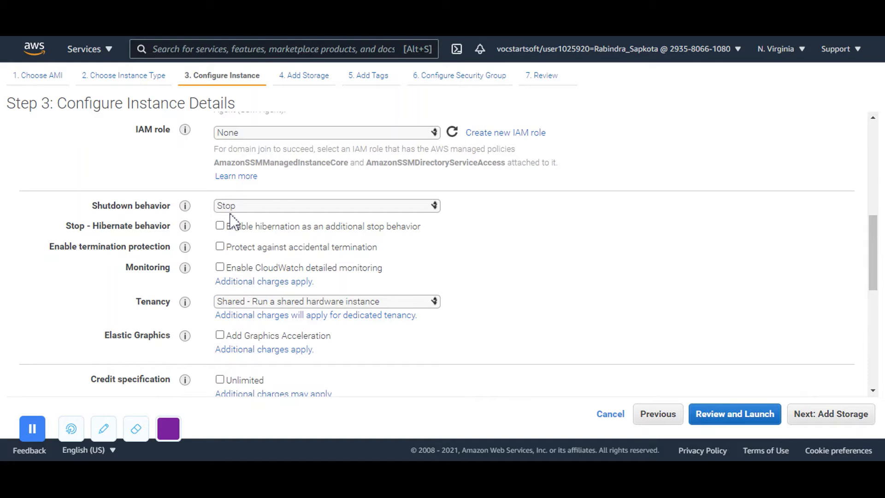
Step: Keep the shutdown behavior at Stop and enable protection against accidental termination
click(230, 209)
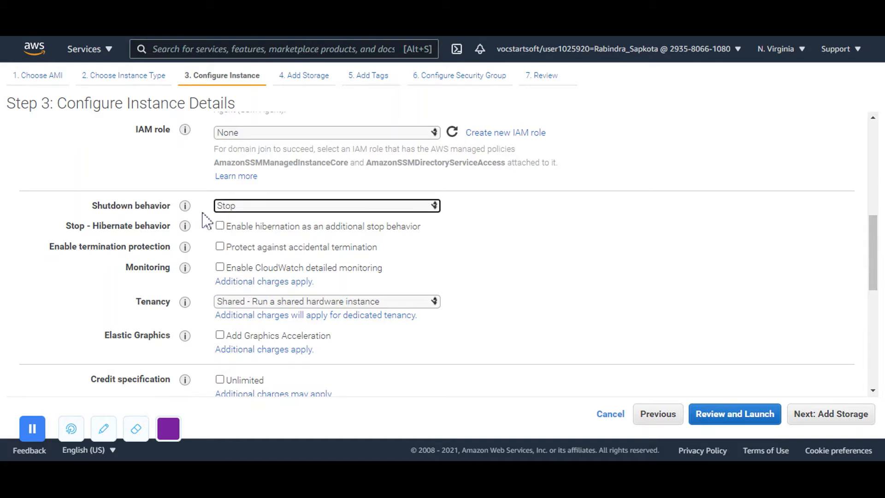
click(220, 247)
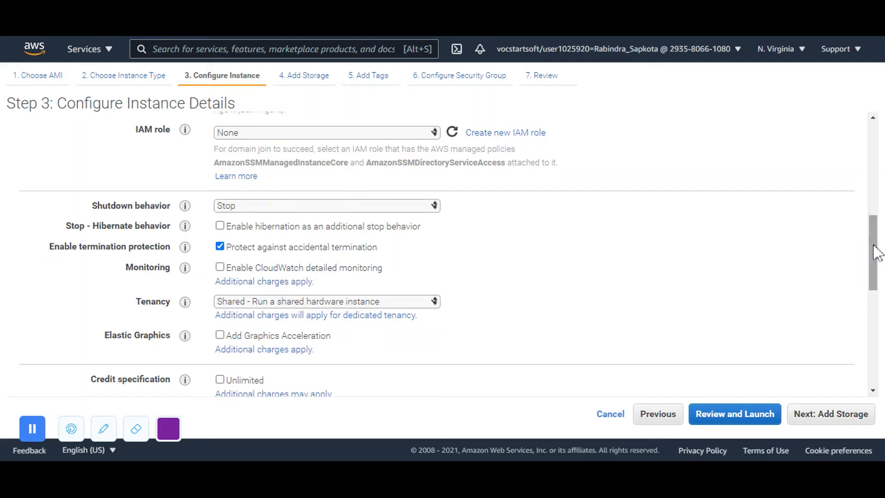
Step: Leave the remaining instance details and the optional user data at their defaults and continue to the storage settings
drag(875, 253, 876, 271)
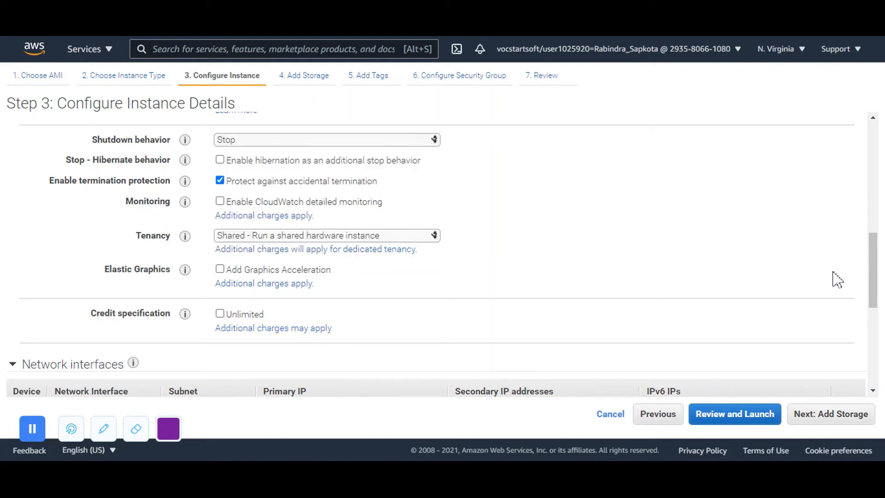
drag(871, 272, 874, 291)
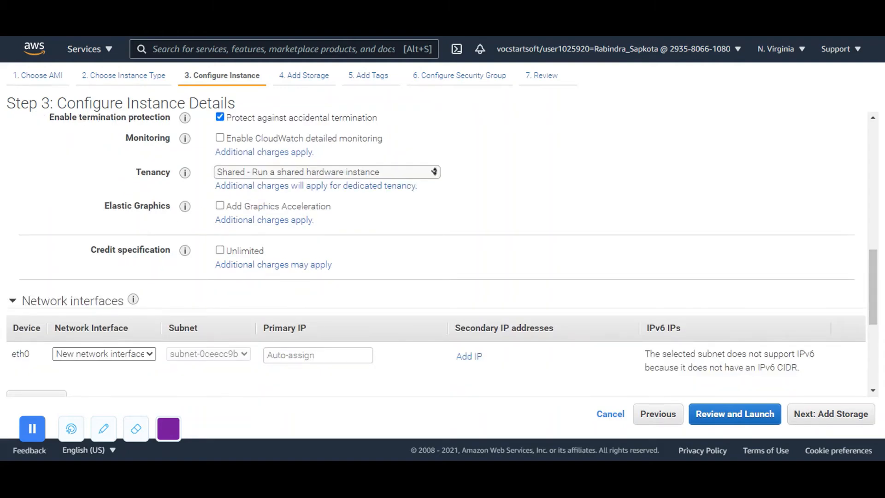
drag(872, 256, 874, 297)
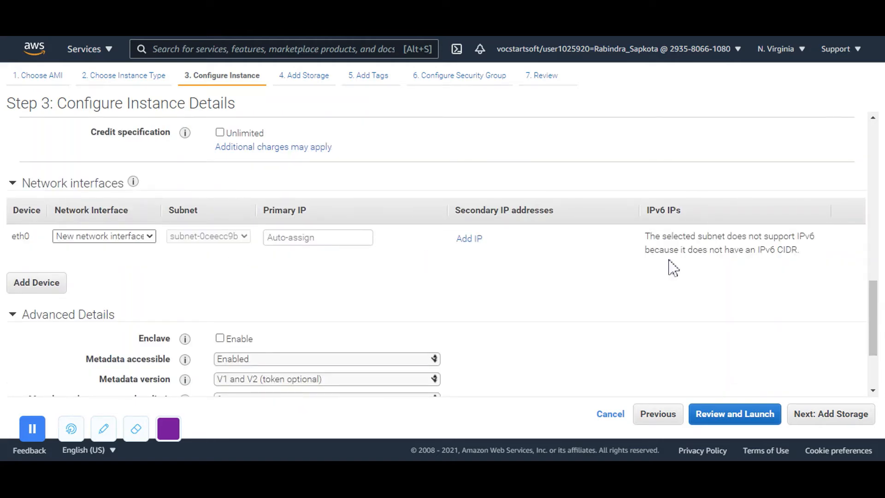
drag(875, 308, 875, 338)
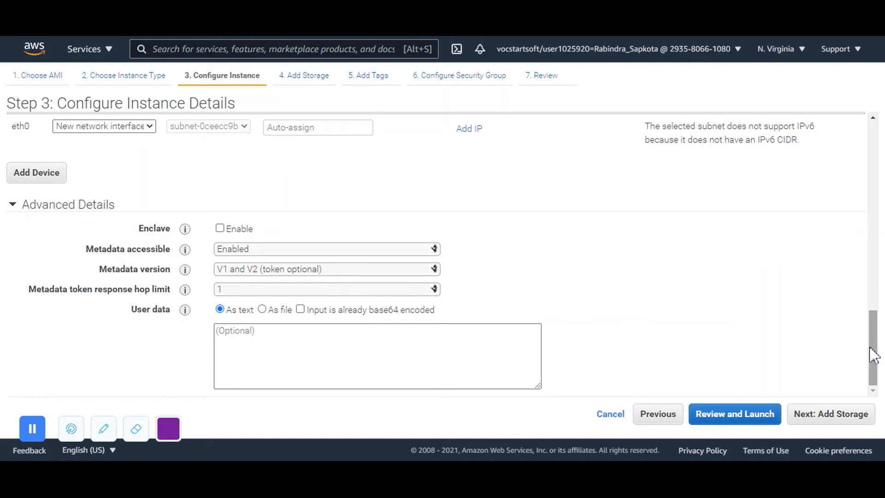
click(216, 330)
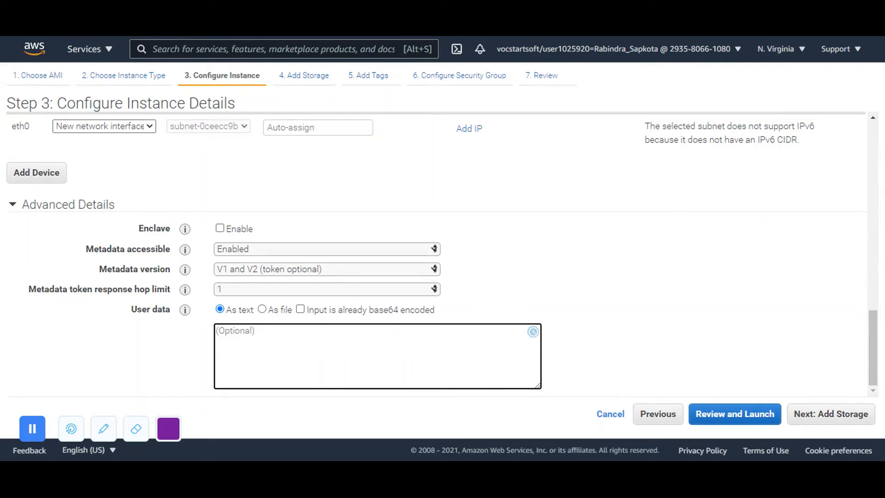
click(829, 418)
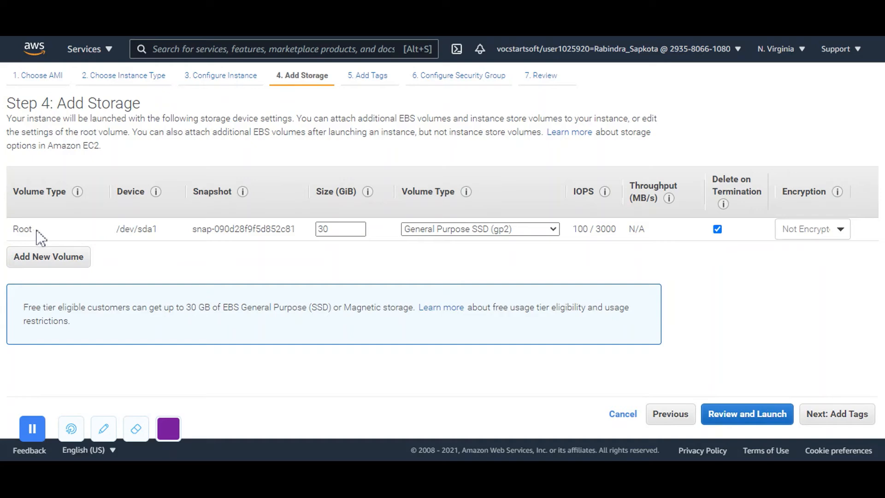
Step: Check the root volume's size and volume type settings
double_click(22, 229)
key(Tab)
click(326, 249)
click(449, 235)
key(shift+Tab)
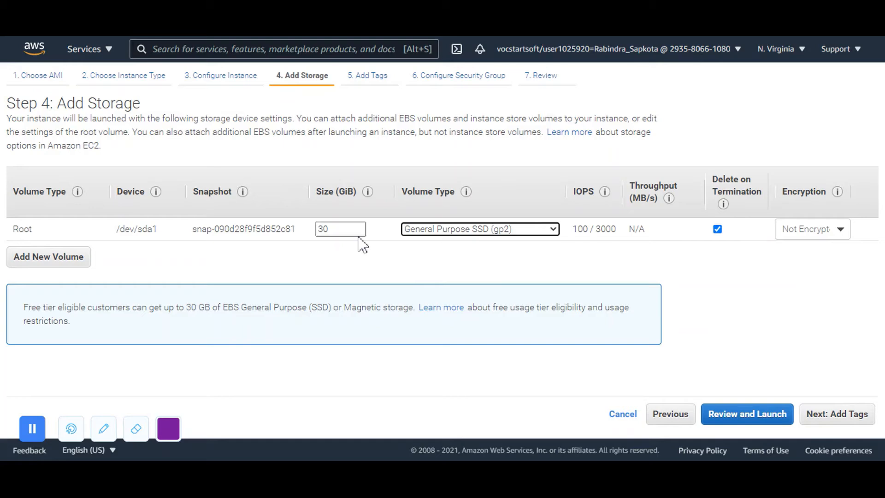
Step: Try Provisioned IOPS SSD (io1) and Magnetic (standard) for the root volume, and return it to General Purpose SSD (gp2)
click(449, 233)
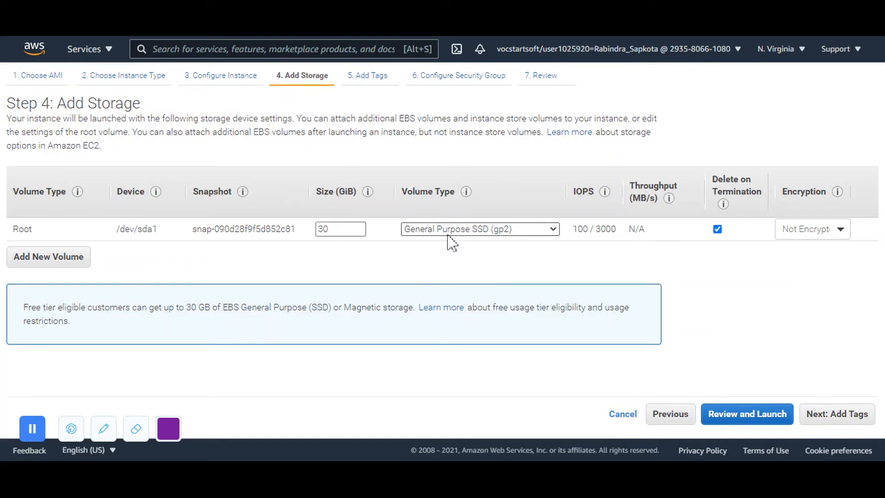
click(446, 276)
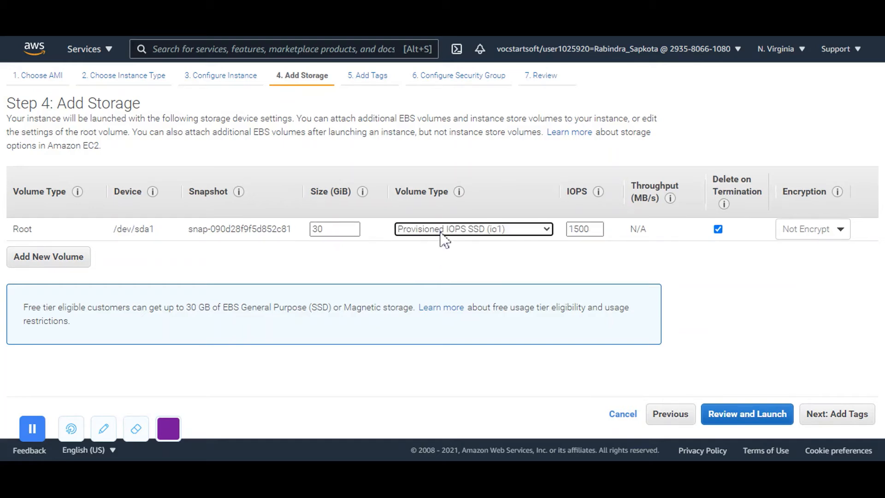
click(442, 244)
click(428, 290)
click(425, 230)
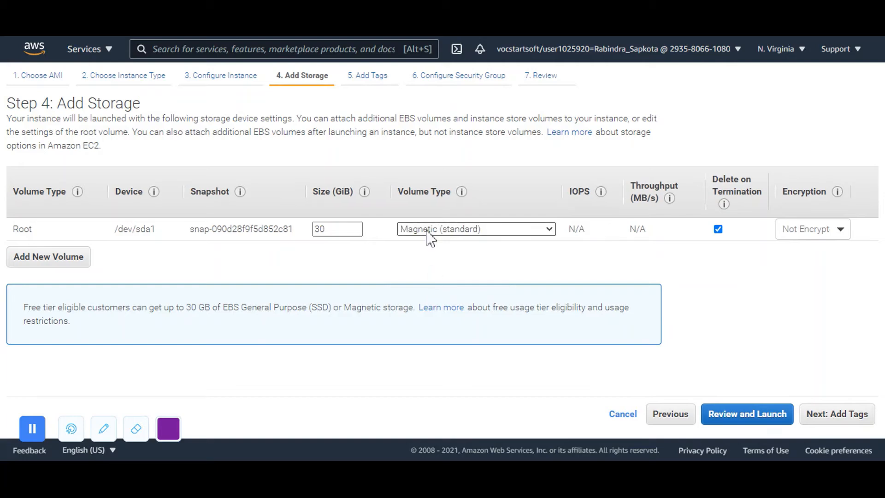
click(424, 243)
click(461, 269)
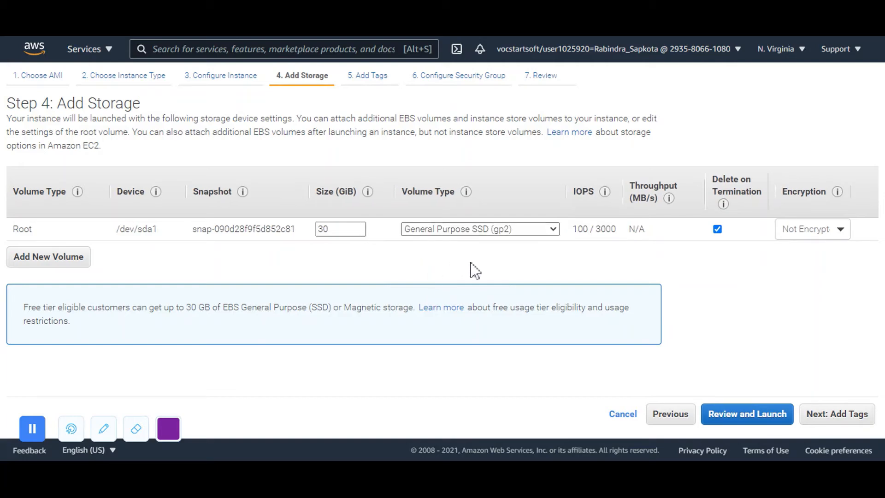
Step: Check the root volume's encryption options, leaving it not encrypted
click(782, 229)
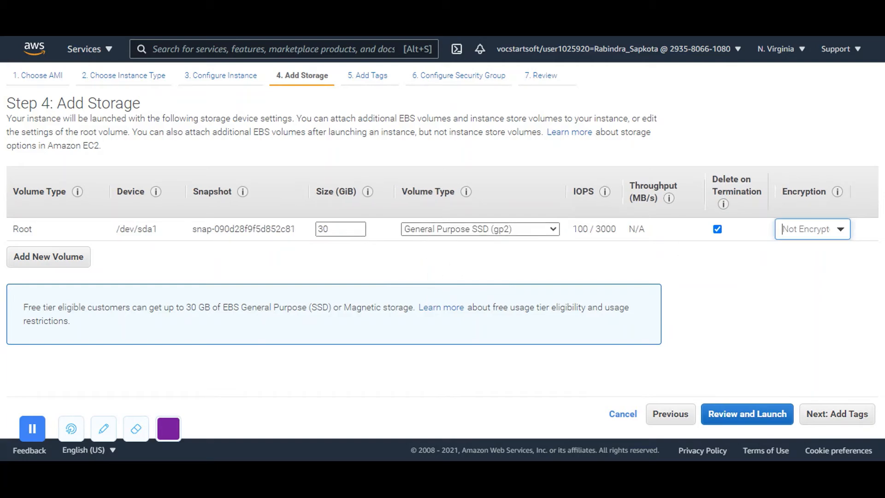
click(633, 280)
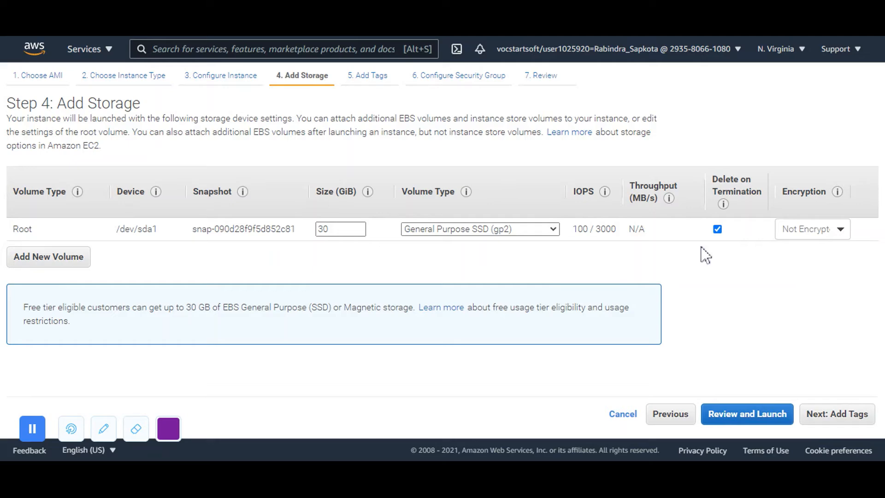
Step: Add a second EBS volume, look at its device and snapshot options, and remove it again
click(18, 257)
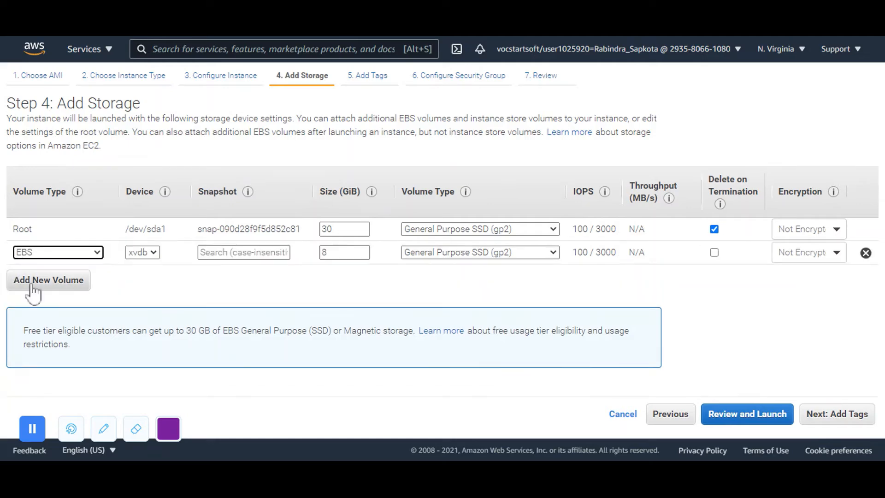
click(150, 252)
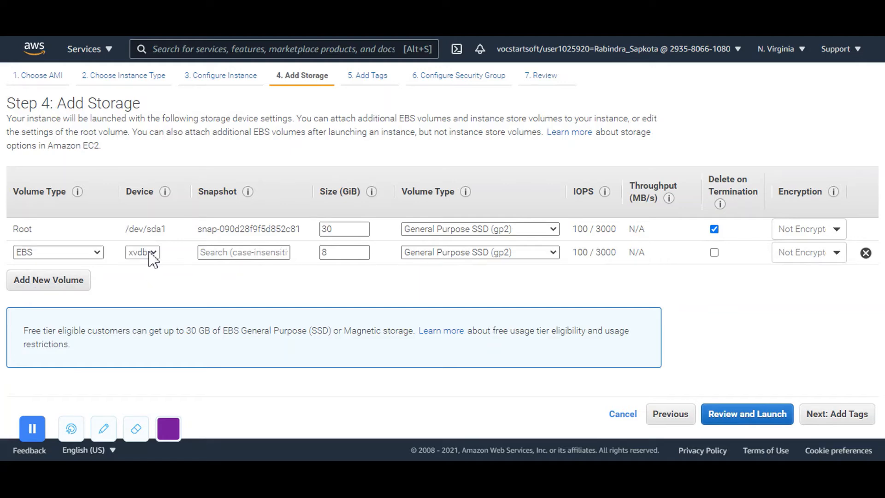
click(149, 252)
click(240, 253)
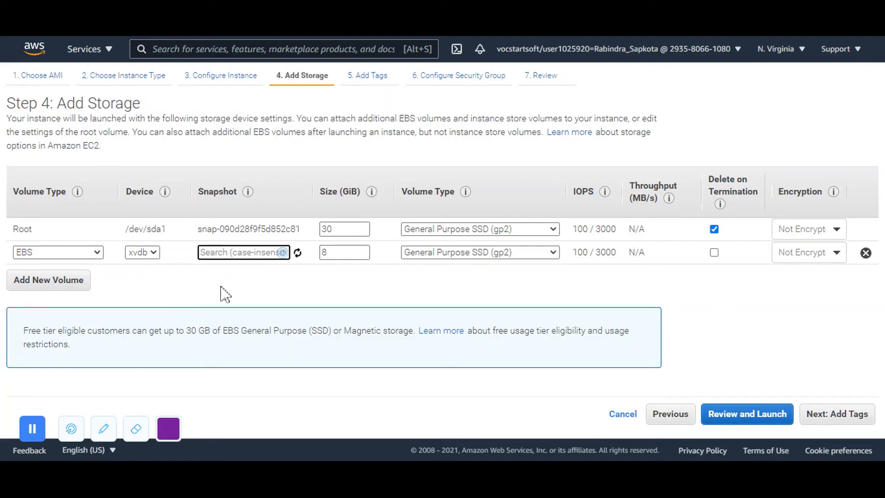
click(162, 295)
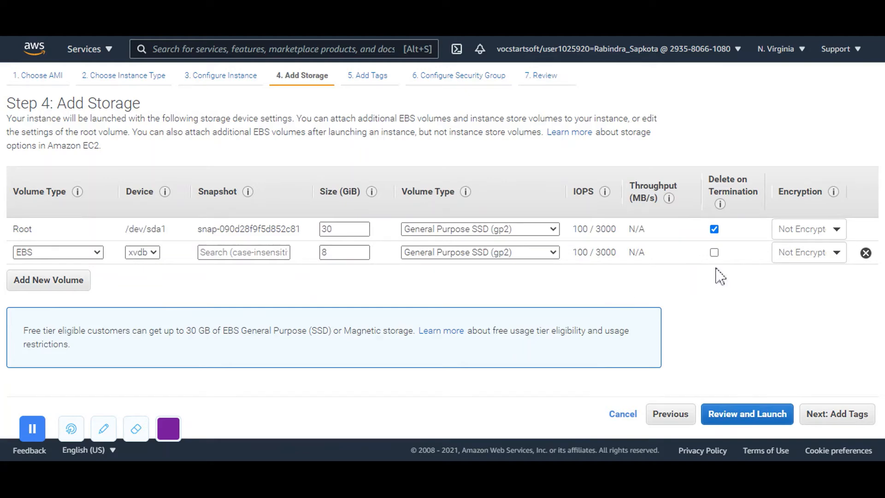
click(865, 253)
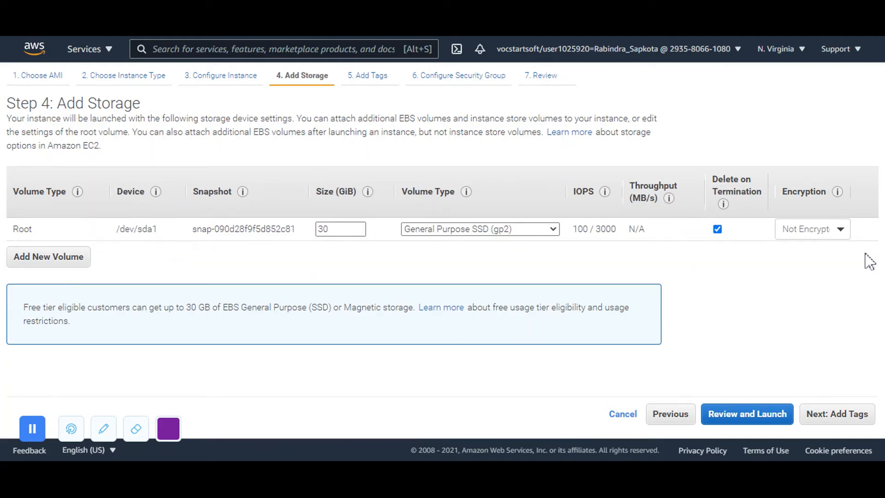
Step: Continue to the tags and add one with the key Name and the value TestWindowsServer
click(843, 417)
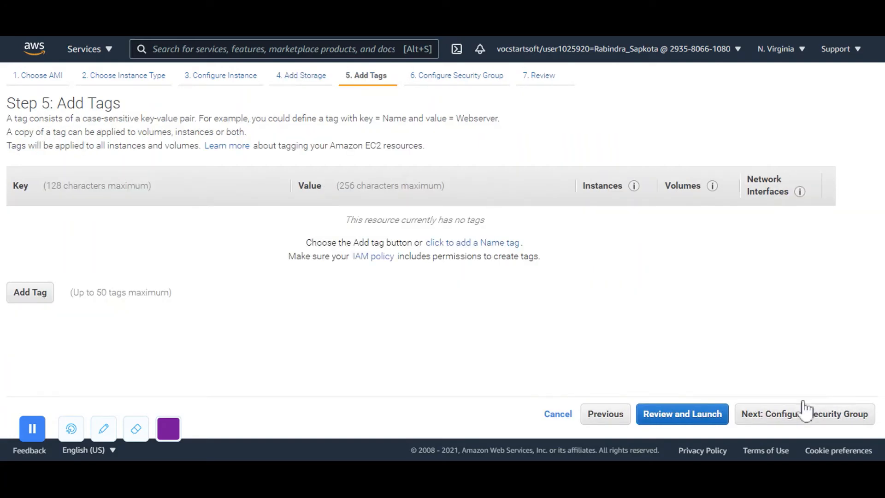
click(29, 297)
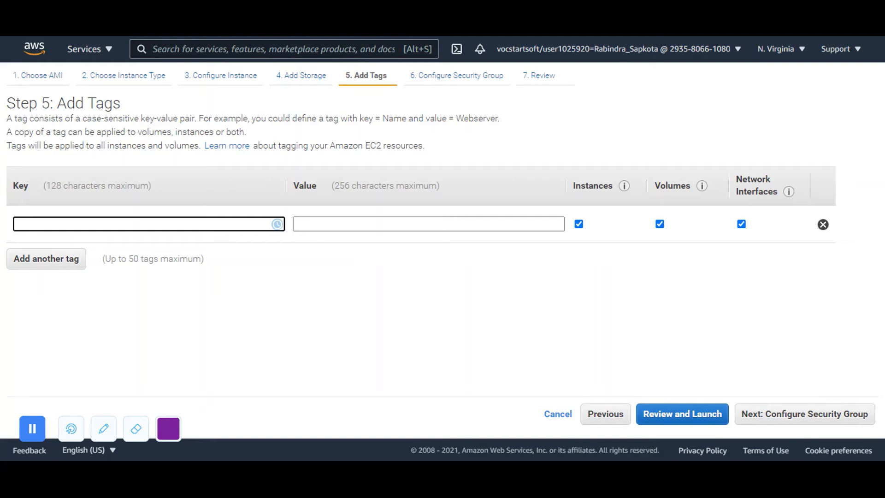
text(Name)
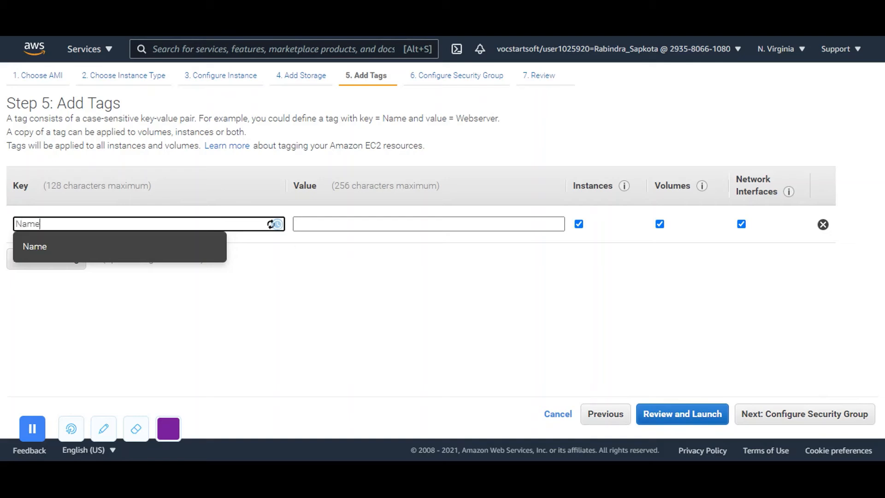
key(Tab)
text(Te)
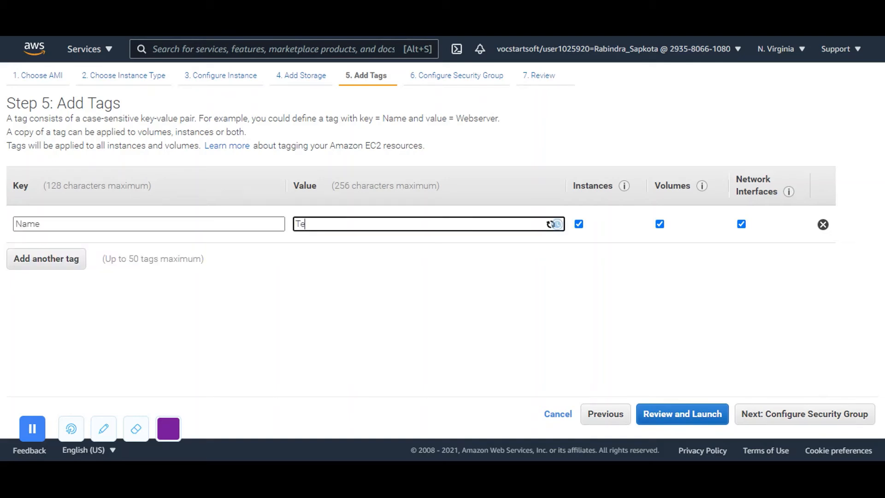
text(stWindowsServer)
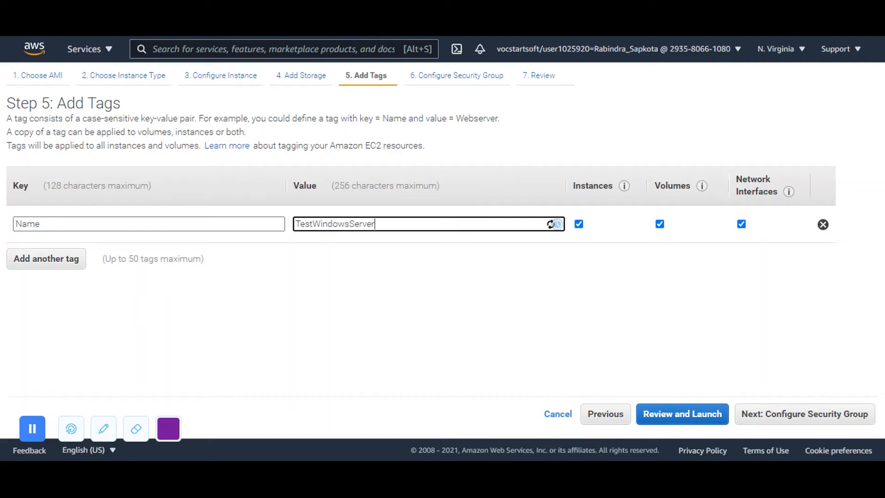
Step: Continue to the security group and set the source of its RDP rule to Anywhere
click(797, 417)
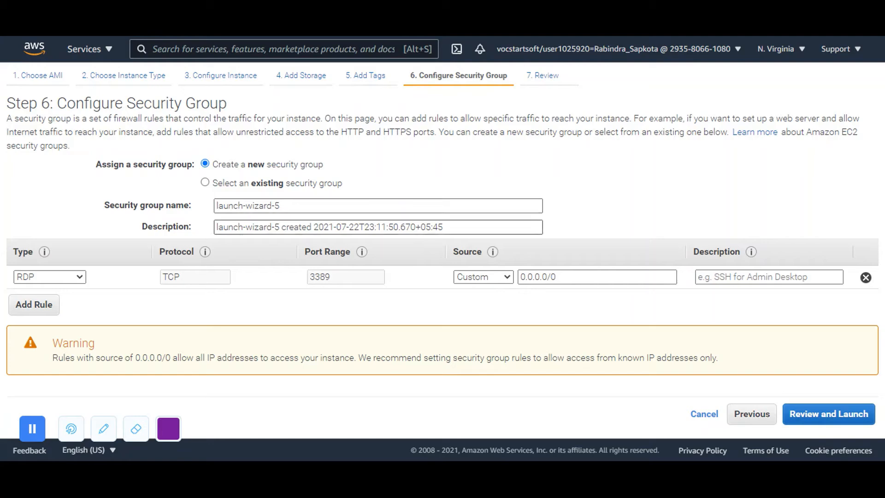
click(73, 278)
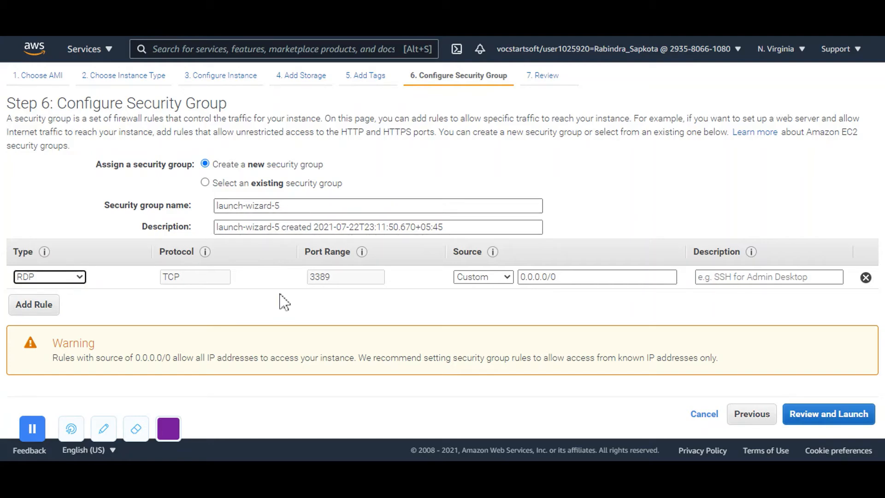
click(456, 277)
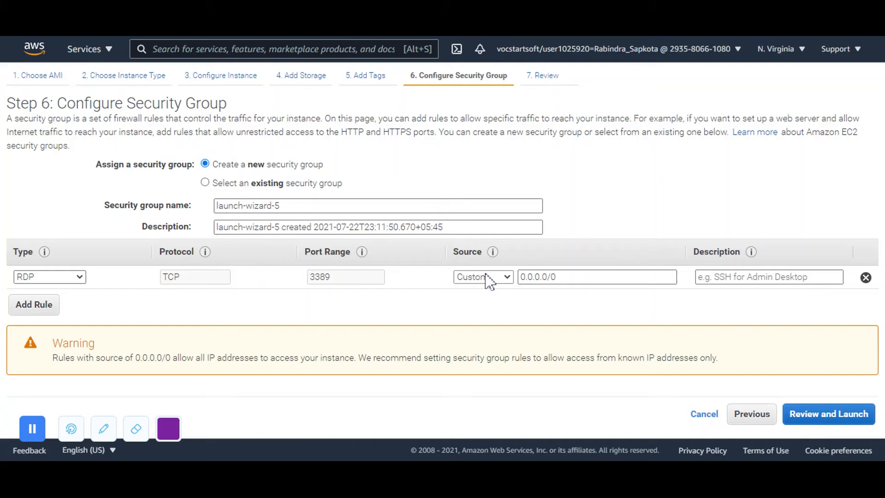
click(478, 308)
click(480, 307)
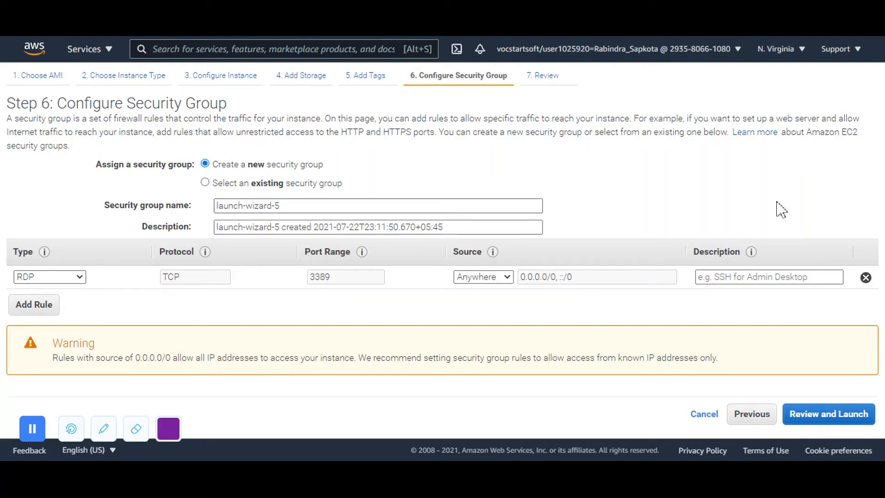
Step: Go to the launch review and examine the AMI, instance type and security group settings
click(809, 414)
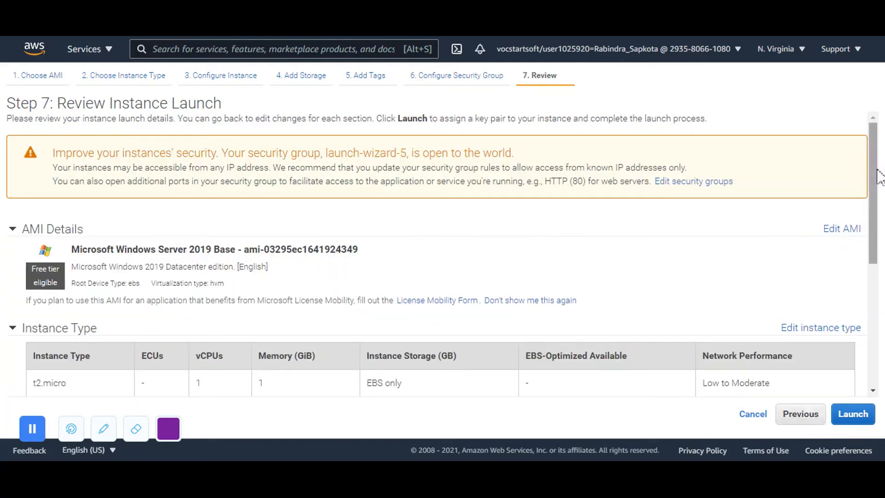
drag(877, 157, 883, 277)
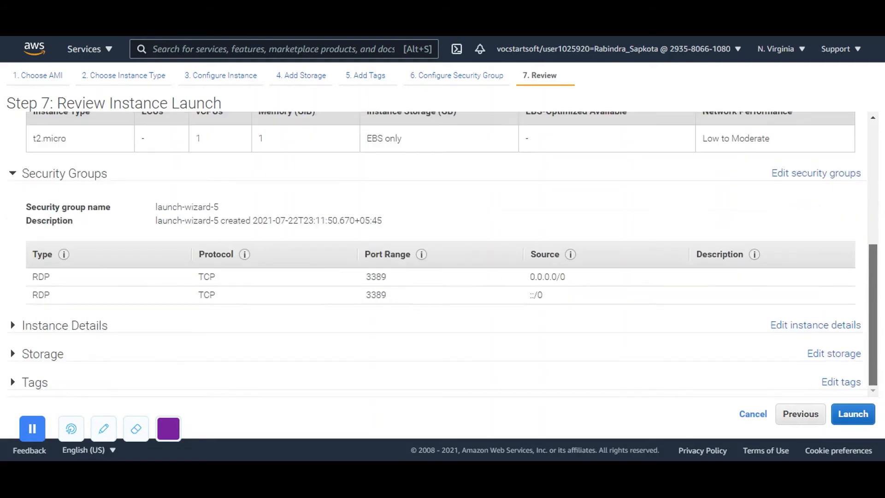
Step: Create and download a new key pair named my_key and launch the instance with it
click(851, 417)
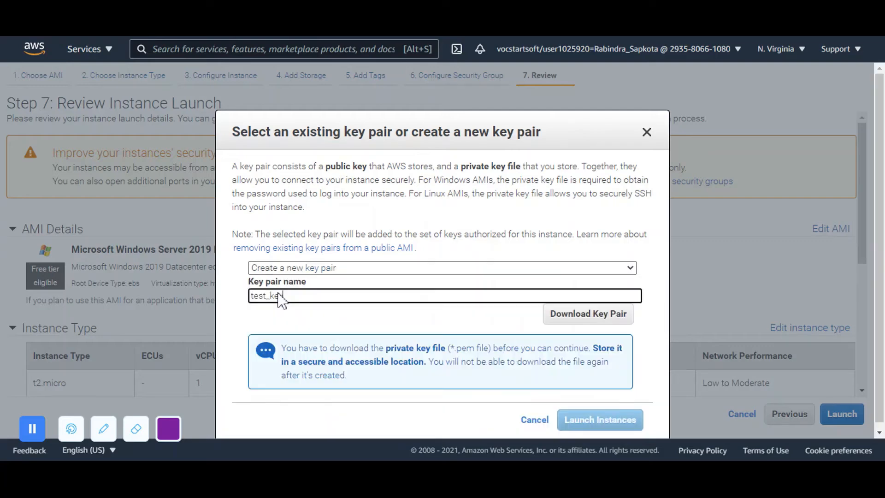
key(BackSpace)
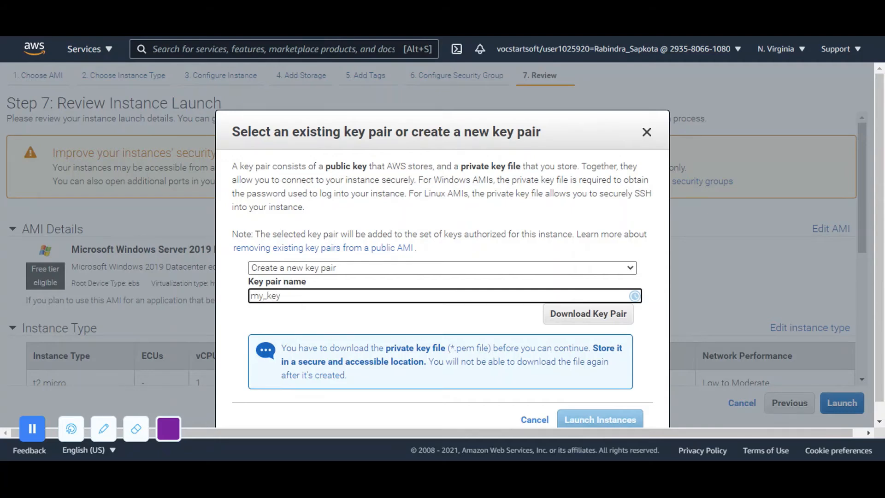
click(618, 322)
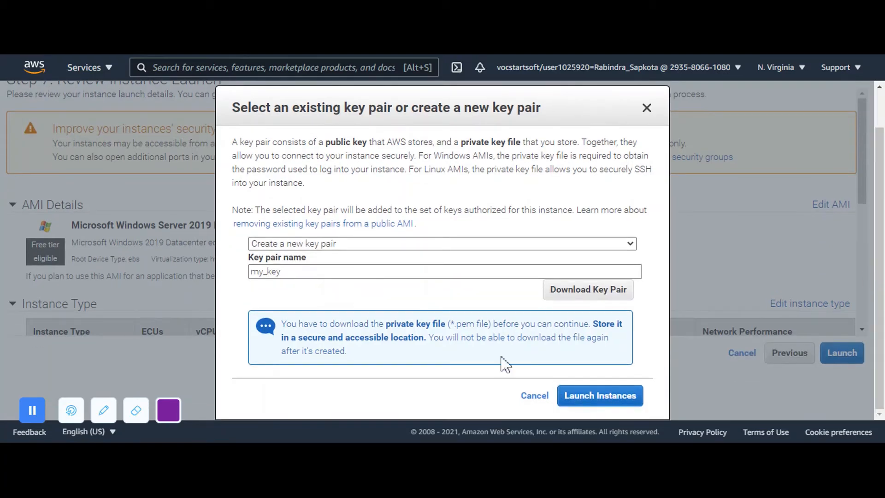
click(589, 406)
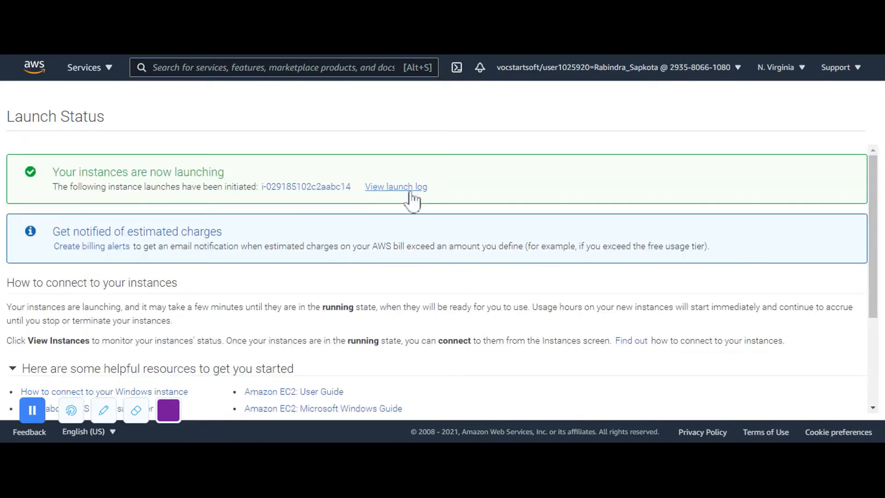
Step: View the launch log, then open the newly launched instance in the instance list and select TestWindowsServer
click(396, 187)
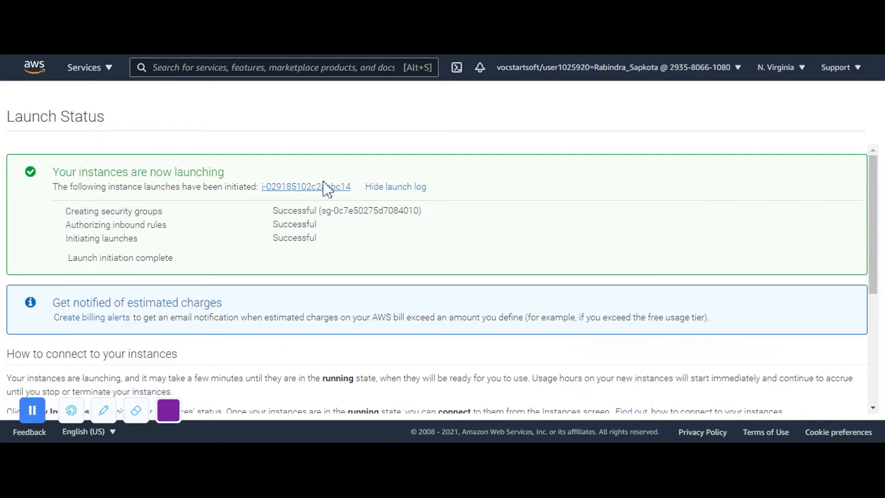
click(283, 187)
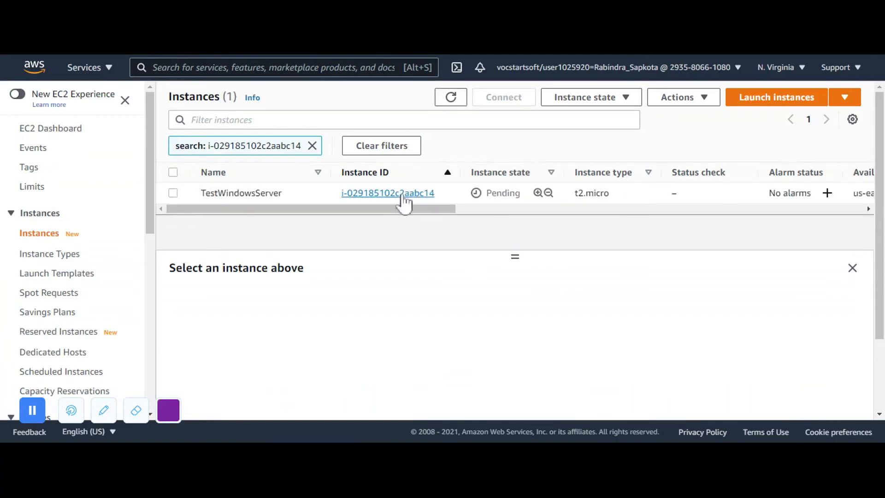
click(512, 199)
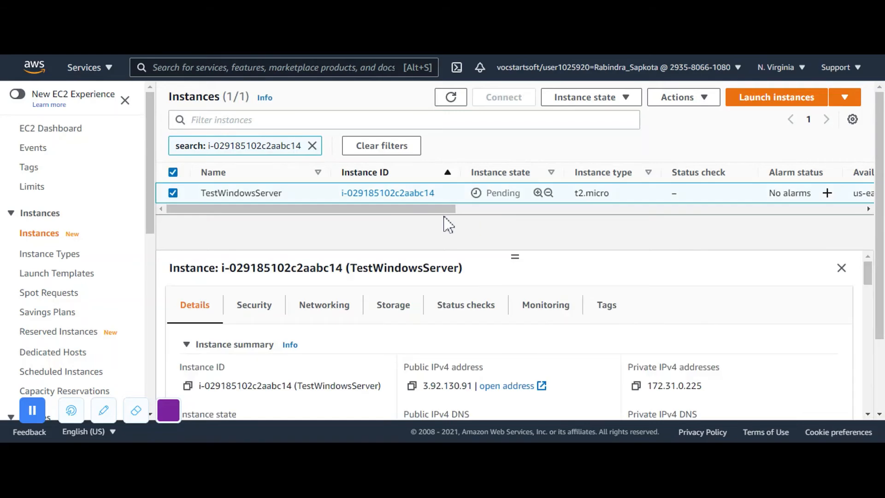
Step: Examine the remaining columns of the instance list and the IP and DNS entries in the TestWindowsServer details
drag(445, 209, 650, 233)
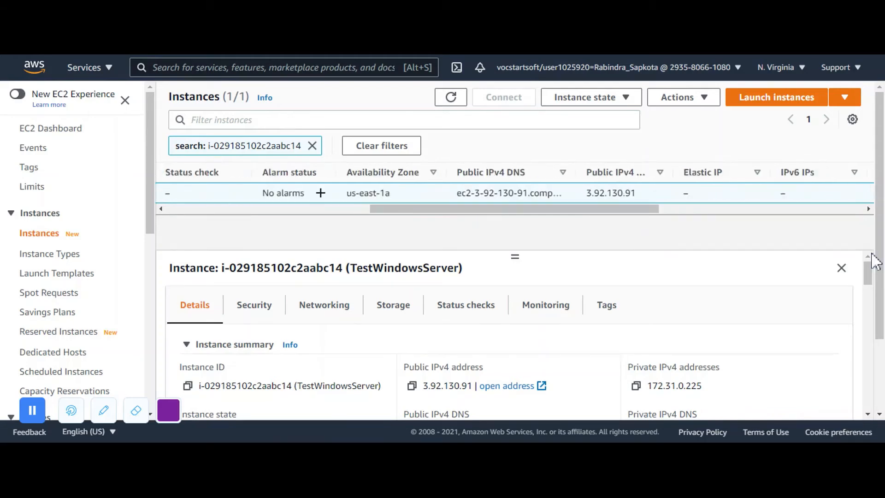
drag(874, 255, 876, 318)
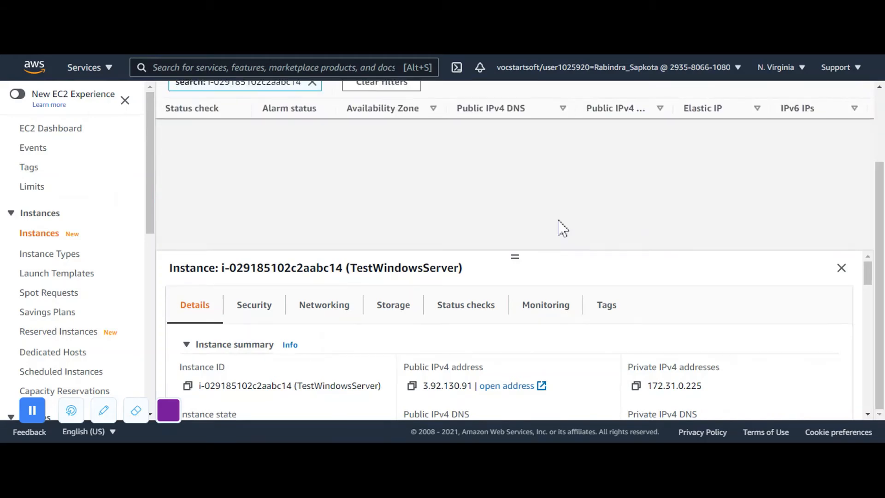
drag(516, 253, 512, 203)
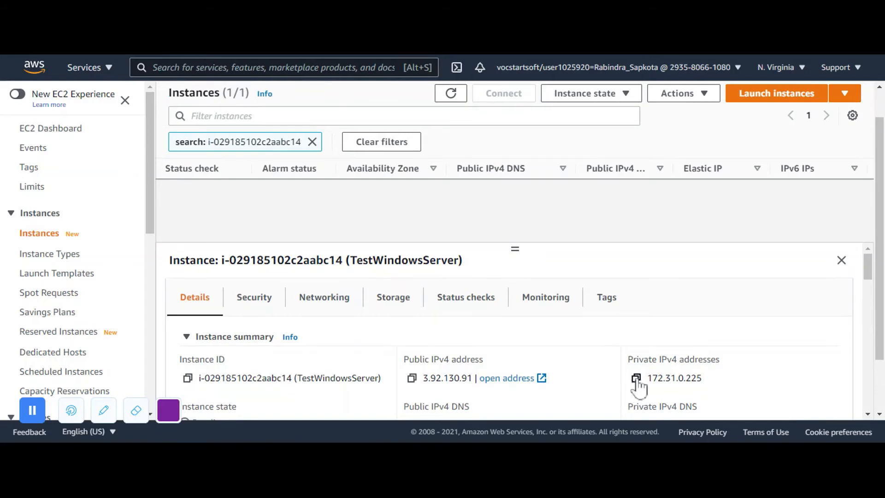
drag(871, 276, 872, 286)
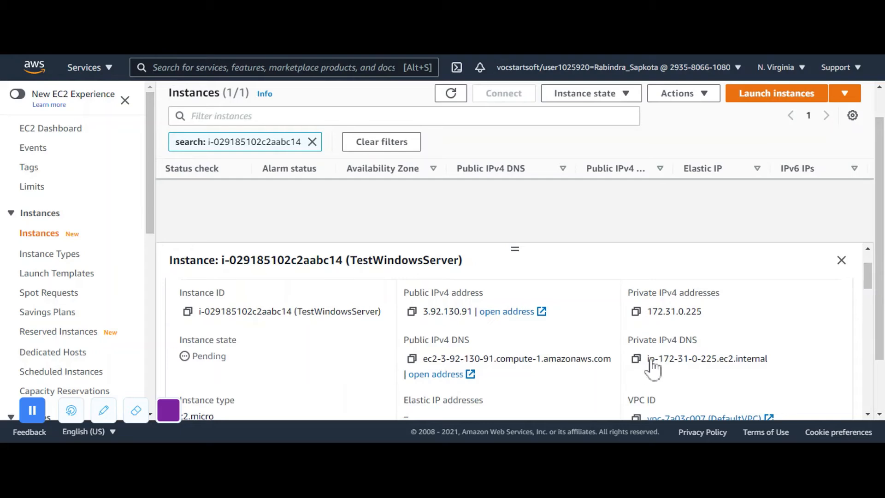
mouse_move(866, 273)
mouse_down()
mouse_move(870, 320)
mouse_move(868, 265)
mouse_up()
Step: Review the networking details of the TestWindowsServer instance
click(299, 305)
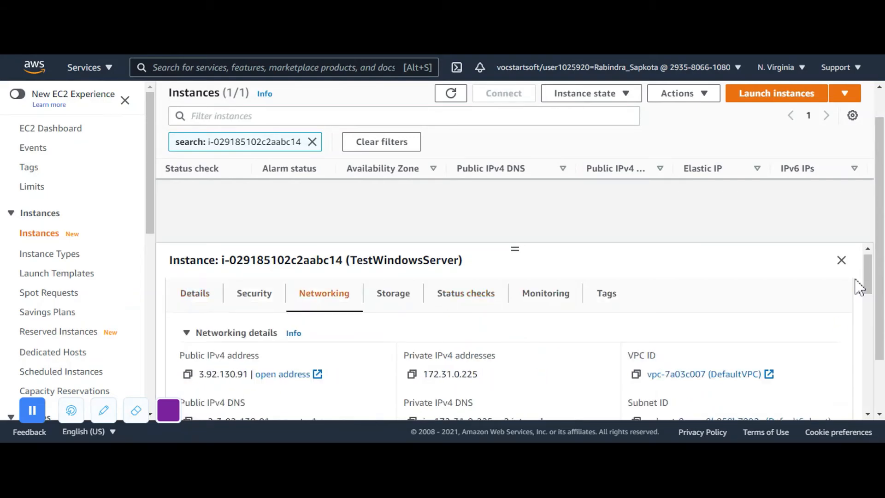
mouse_move(867, 287)
mouse_down()
mouse_move(869, 306)
mouse_move(855, 275)
mouse_up()
scroll(871, 295, up, 1)
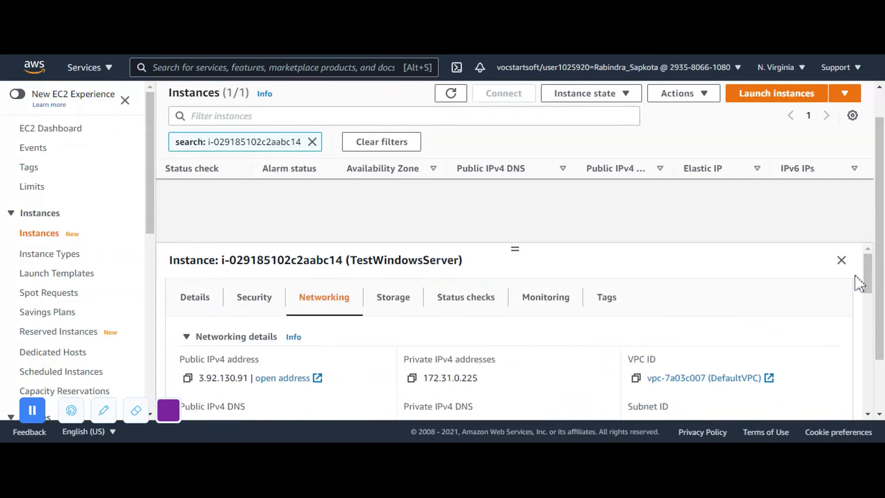
Step: Review the security details of TestWindowsServer, including its security group and inbound rules
click(251, 297)
drag(865, 282, 870, 315)
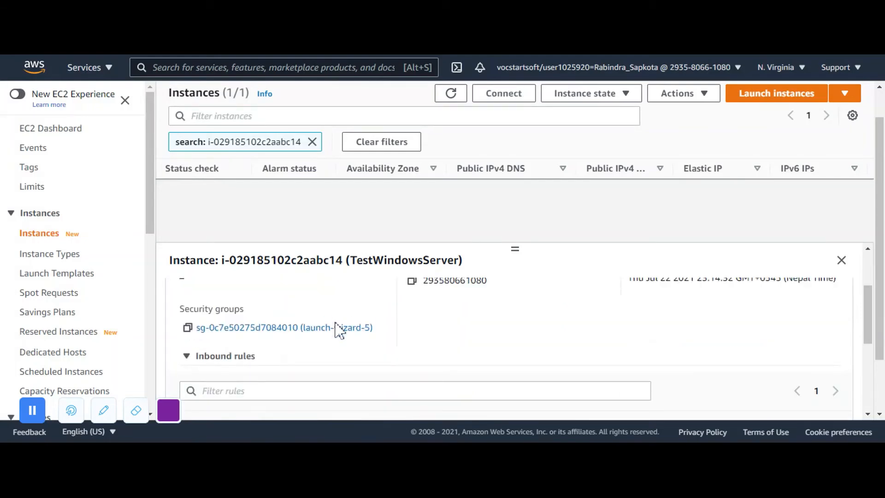
click(195, 359)
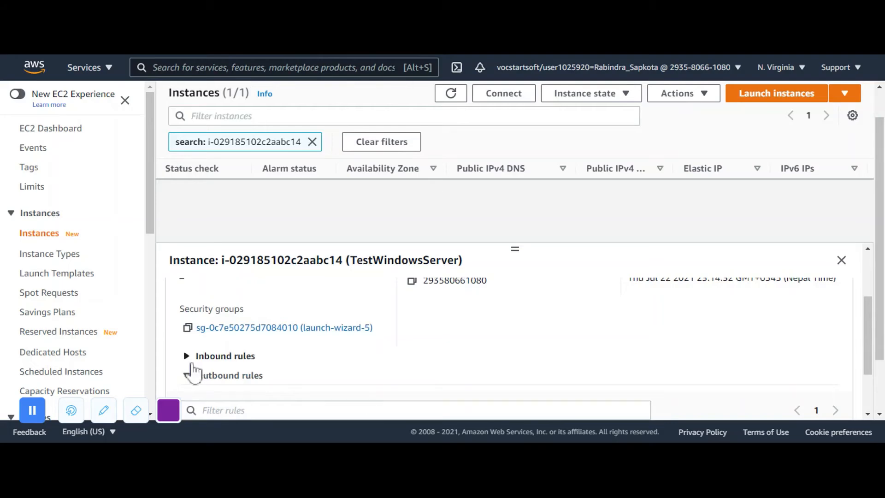
click(187, 357)
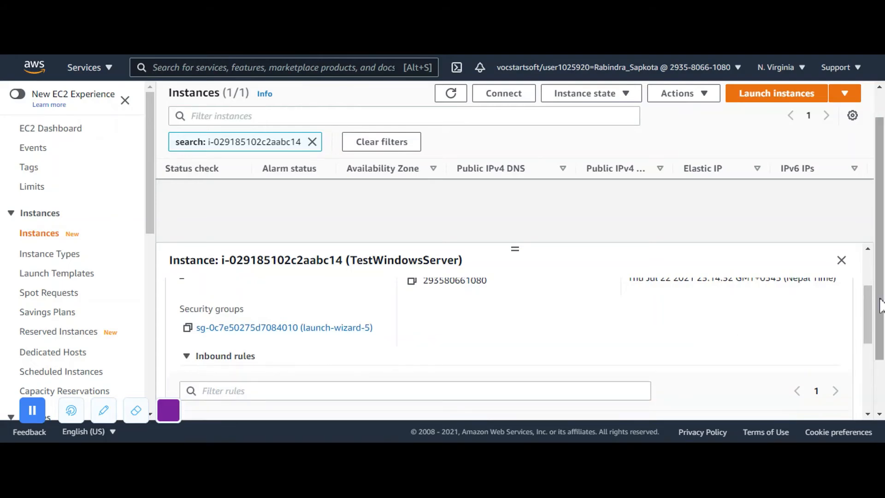
drag(869, 306, 870, 346)
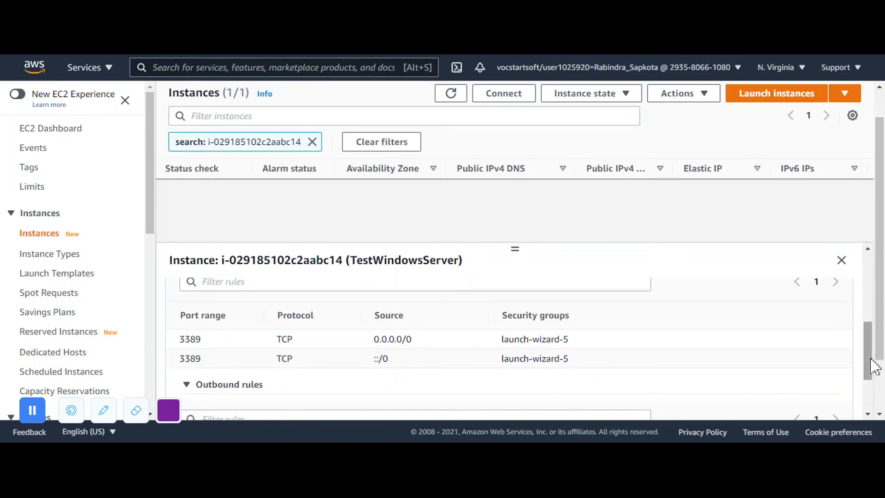
drag(869, 365, 861, 293)
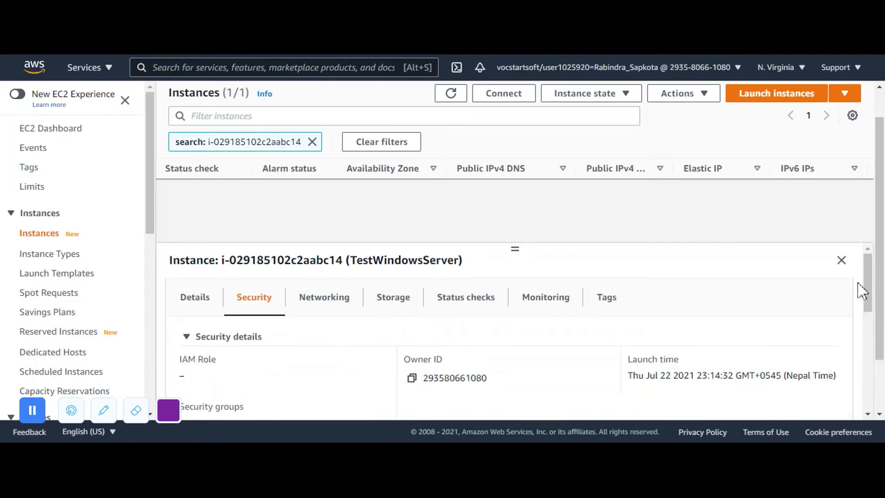
Step: Examine the storage details and the status checks of the TestWindowsServer instance
click(410, 306)
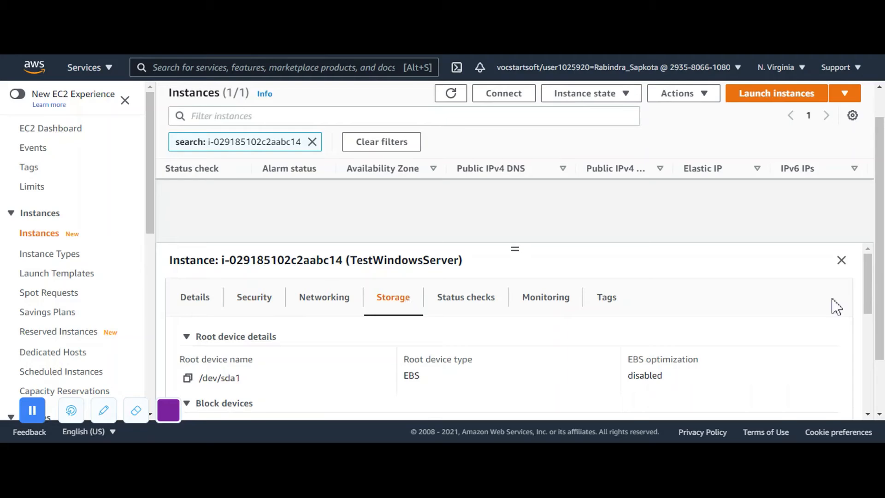
mouse_move(868, 290)
mouse_down()
mouse_move(871, 343)
mouse_move(868, 276)
mouse_up()
click(474, 304)
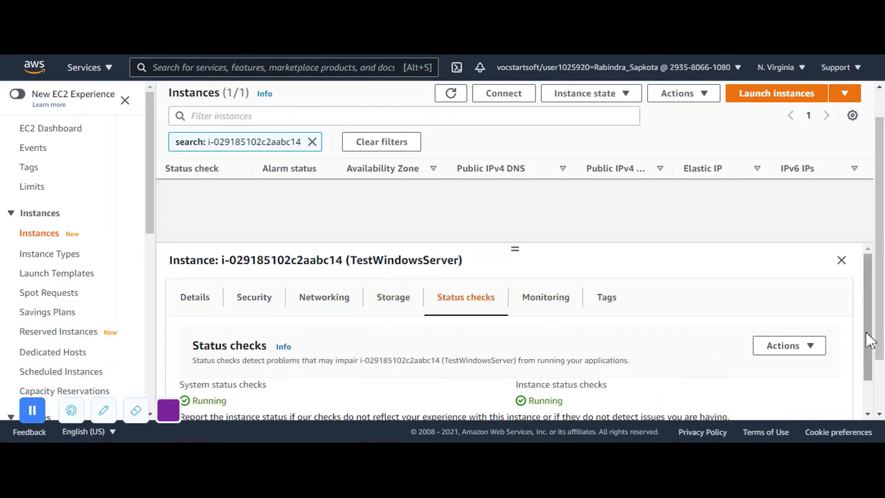
scroll(867, 344, down, 2)
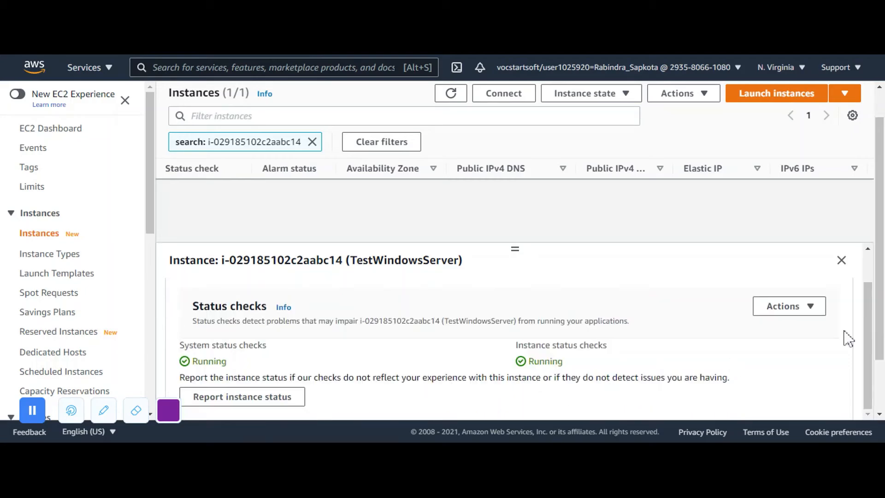
mouse_move(868, 328)
mouse_down()
mouse_move(867, 292)
mouse_move(867, 328)
mouse_up()
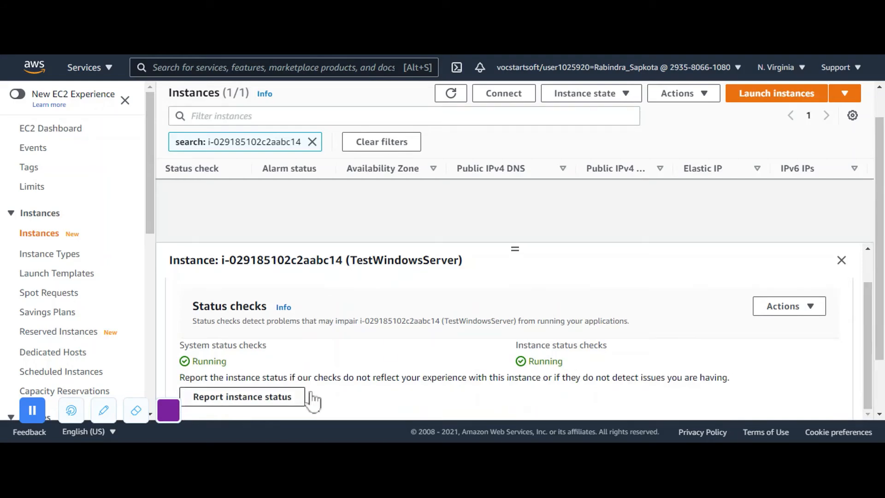
drag(869, 309, 869, 280)
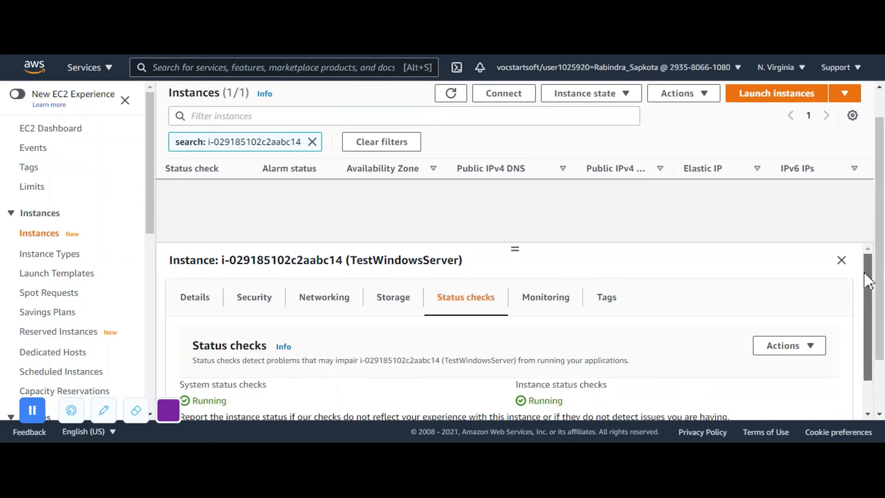
Step: Look through the tags and the monitoring information of the TestWindowsServer instance
click(614, 299)
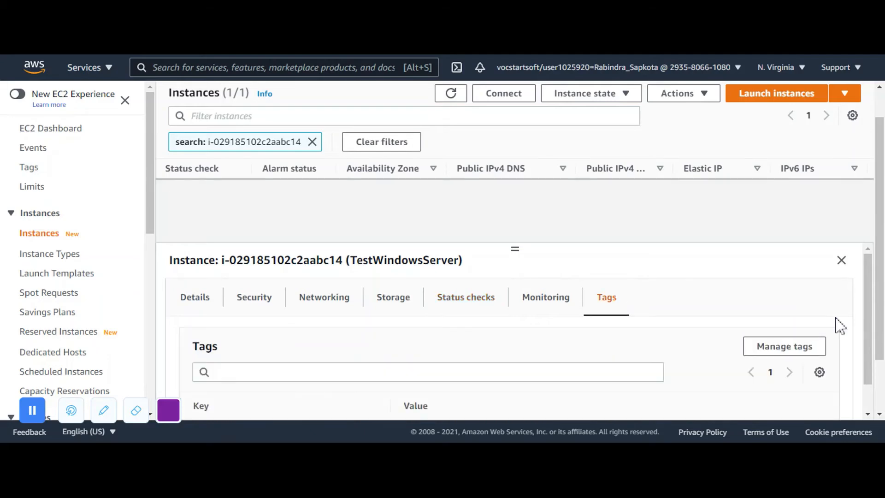
click(545, 299)
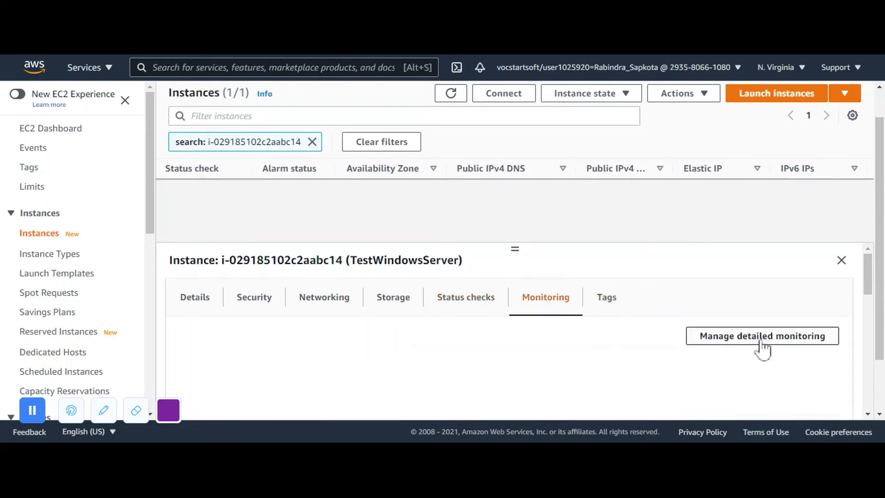
mouse_move(865, 283)
mouse_down()
mouse_move(856, 296)
mouse_move(871, 276)
mouse_up()
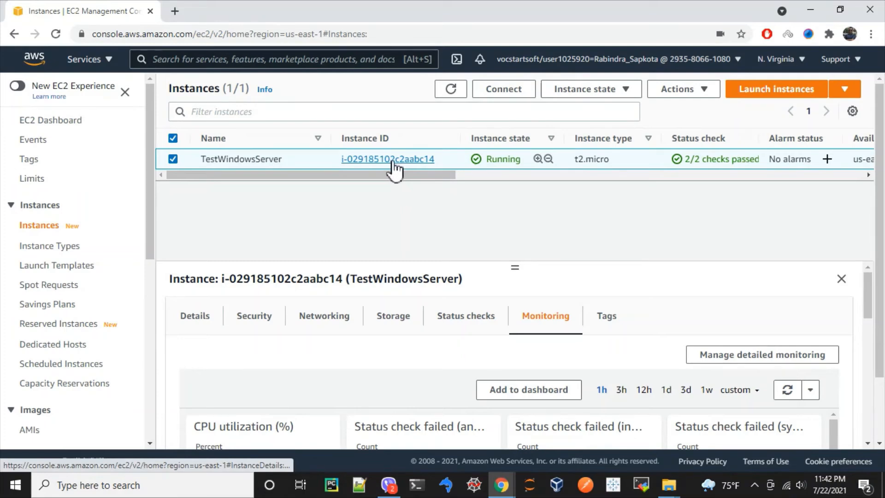
Step: Open the RDP client connection options for TestWindowsServer and save the remote desktop file as TestWindowsServer in the 3. EC2 folder
click(173, 160)
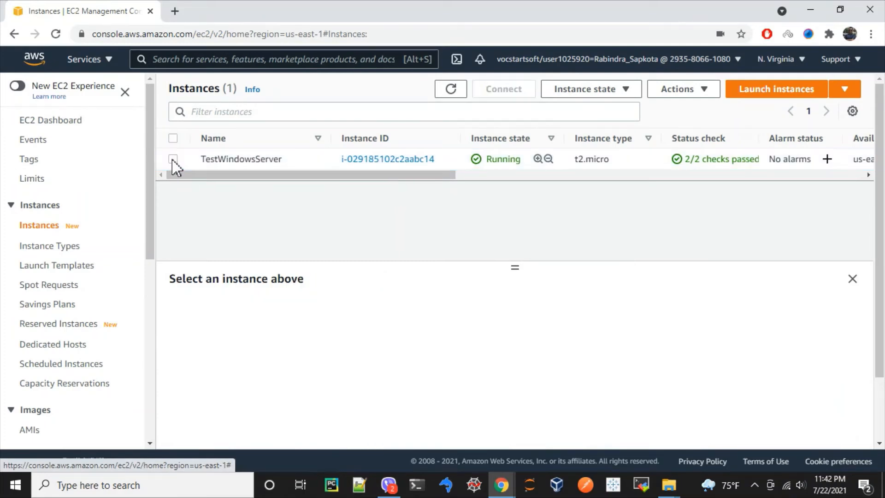
click(173, 160)
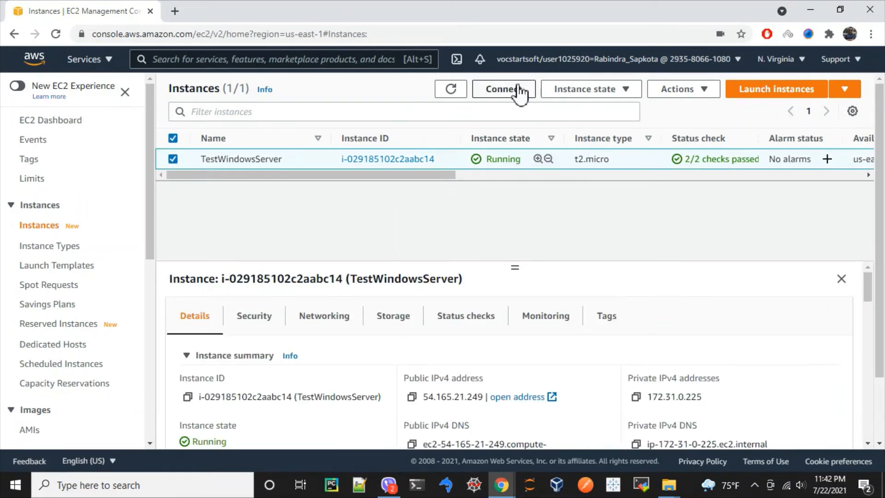
click(516, 89)
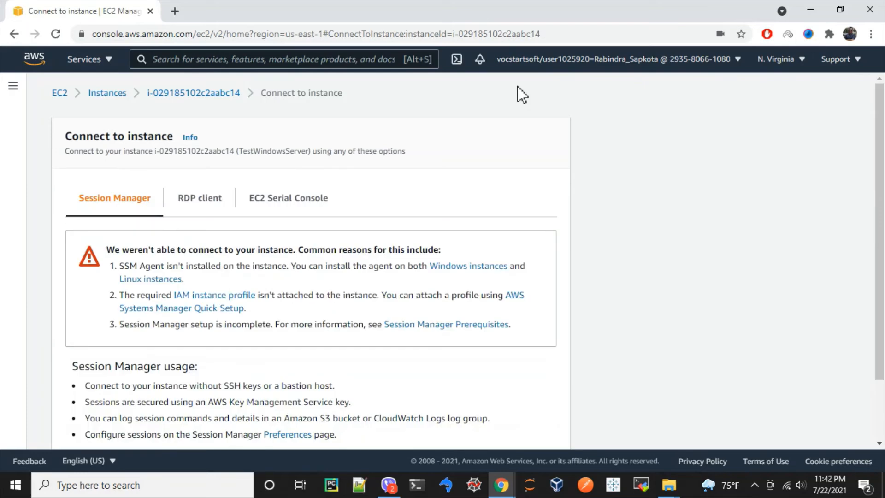
click(193, 200)
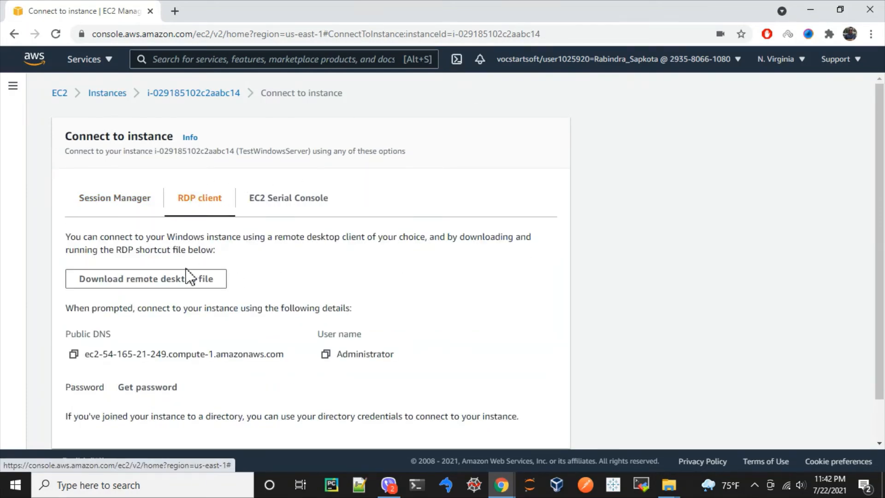
click(180, 279)
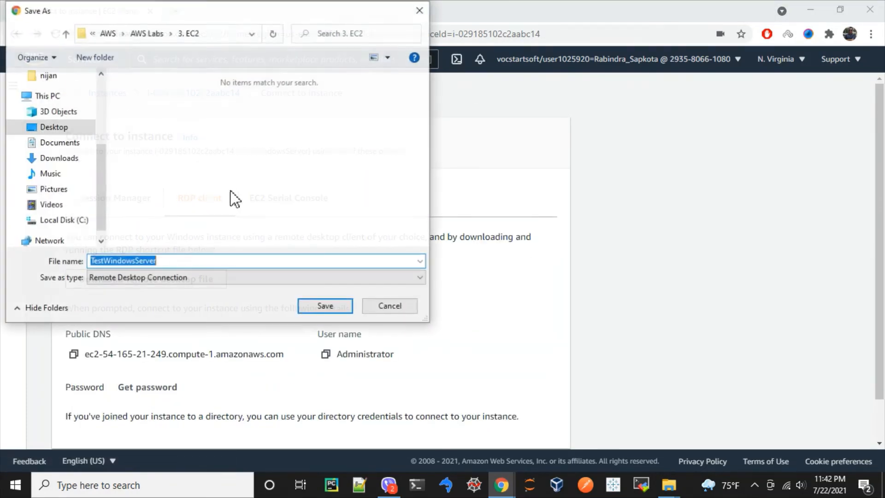
click(324, 307)
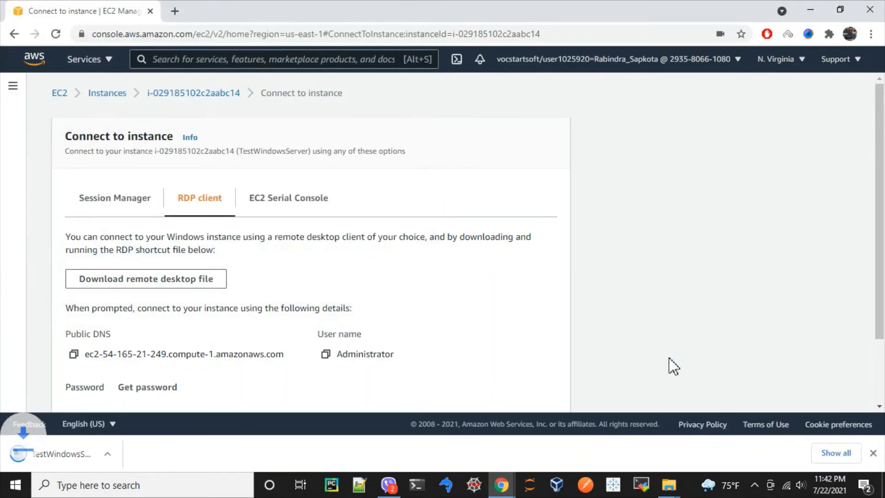
Step: Decrypt the instance's Windows administrator password with the key pair file my_key.pem and copy the password
drag(882, 225, 883, 311)
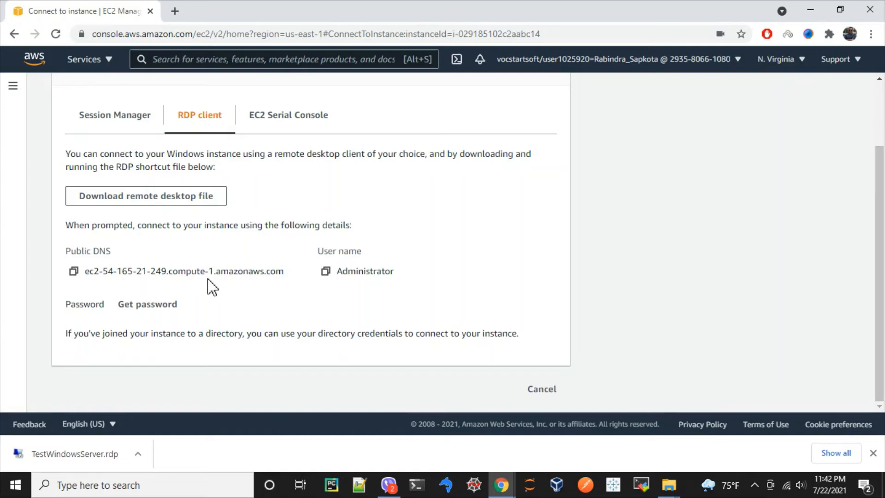
click(136, 309)
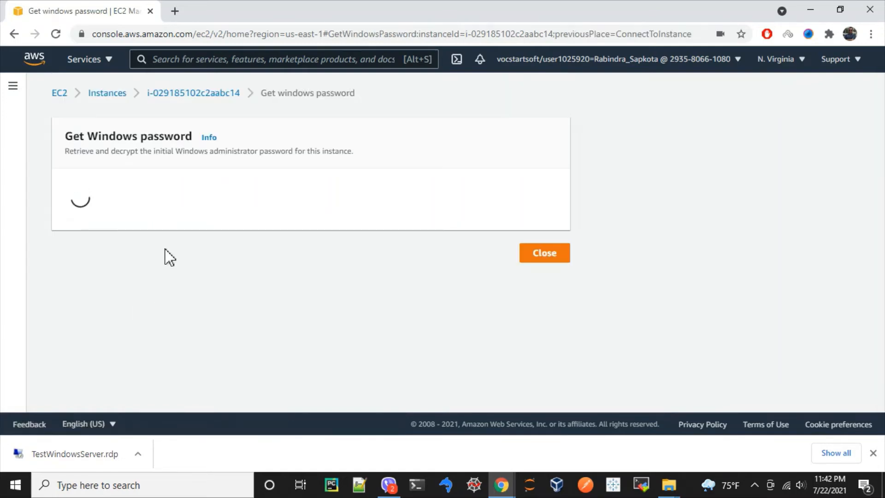
click(85, 302)
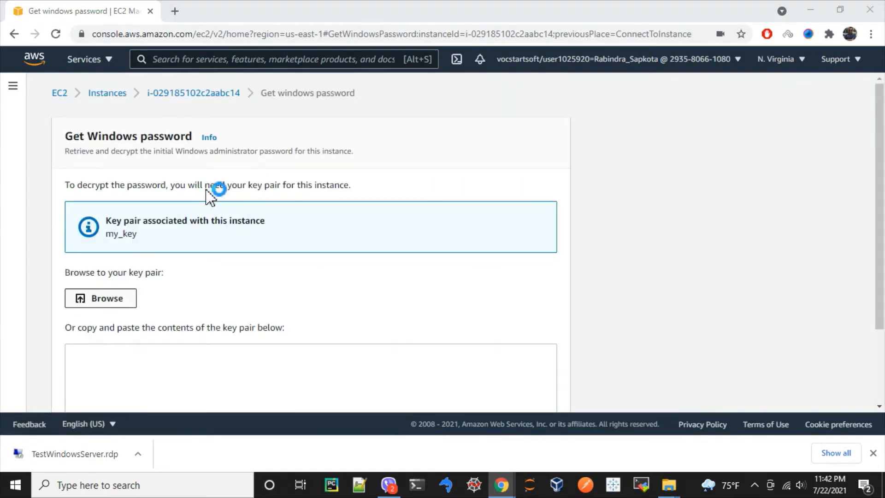
click(167, 118)
click(325, 306)
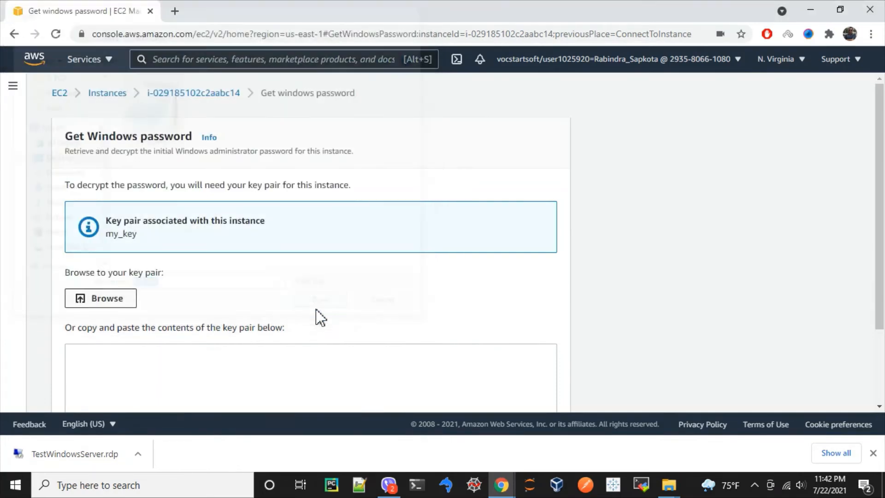
scroll(880, 202, down, 3)
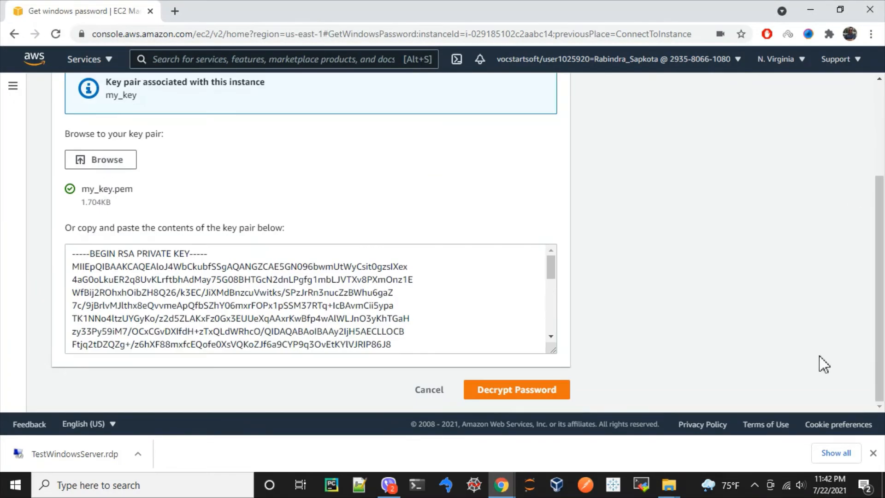
click(513, 390)
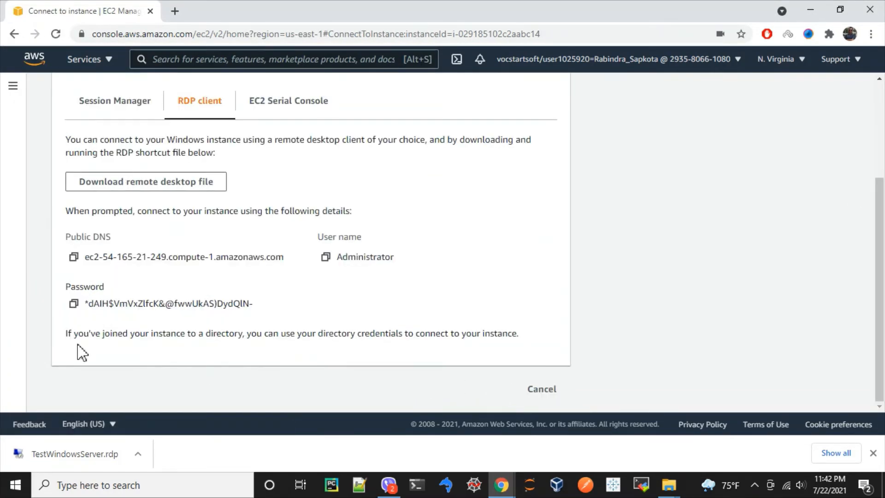
click(73, 304)
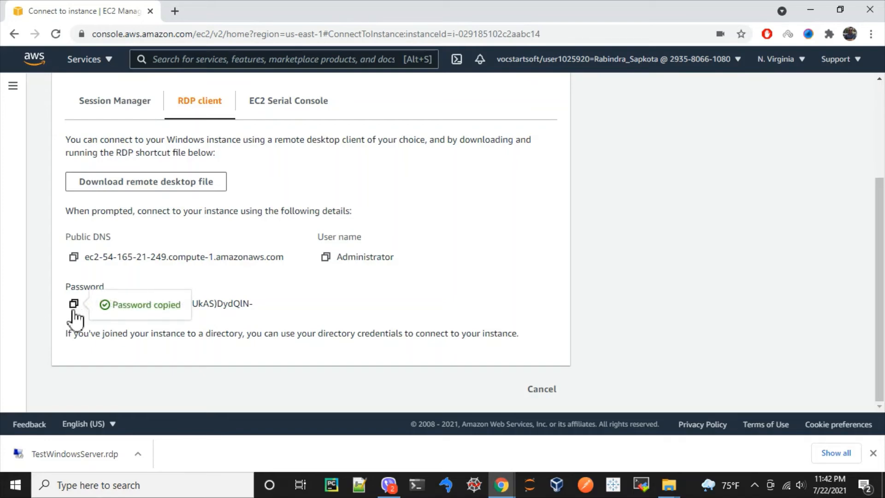
Step: Connect to TestWindowsServer with the saved remote desktop file, entering the copied administrator password and accepting the untrusted certificate
click(75, 460)
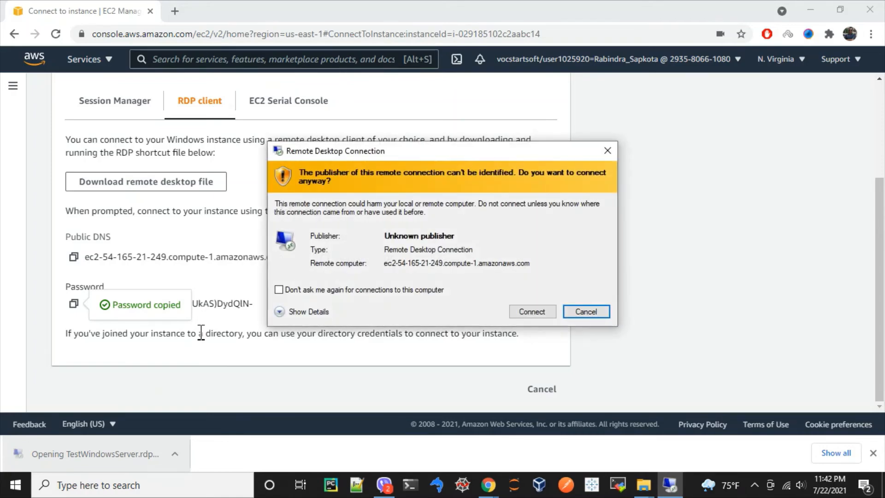
click(531, 313)
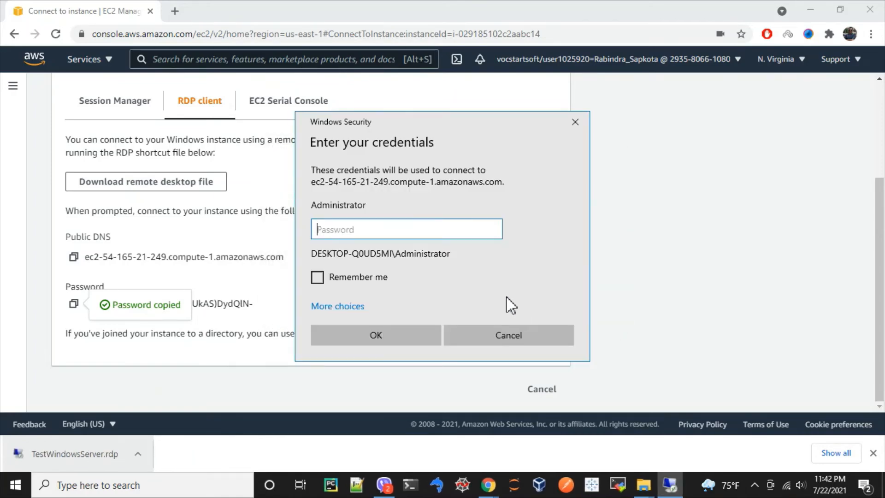
key(ctrl+v)
click(397, 336)
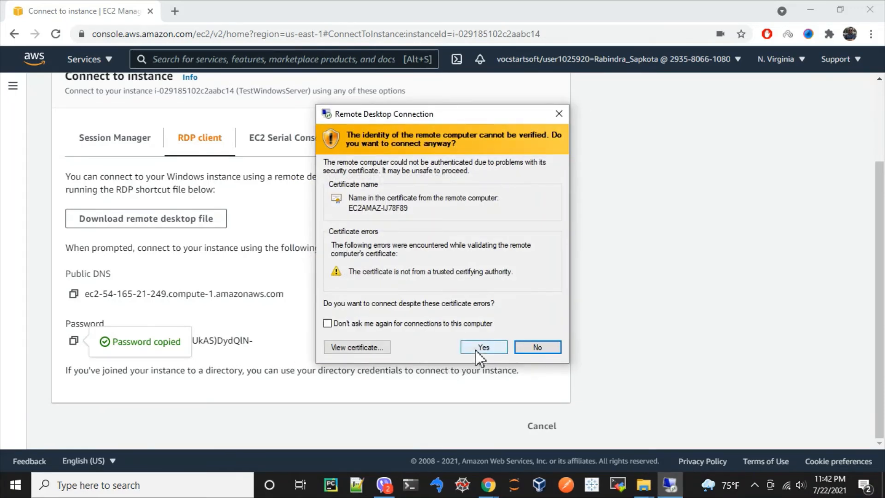
click(474, 350)
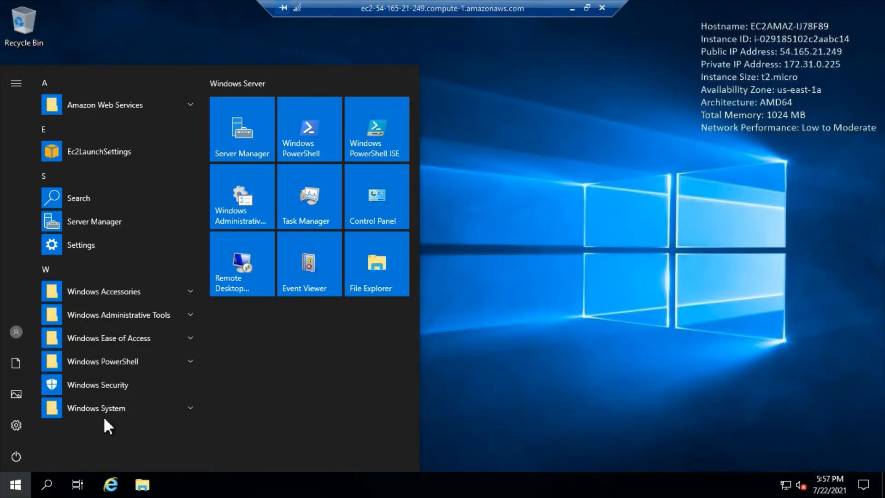
click(14, 484)
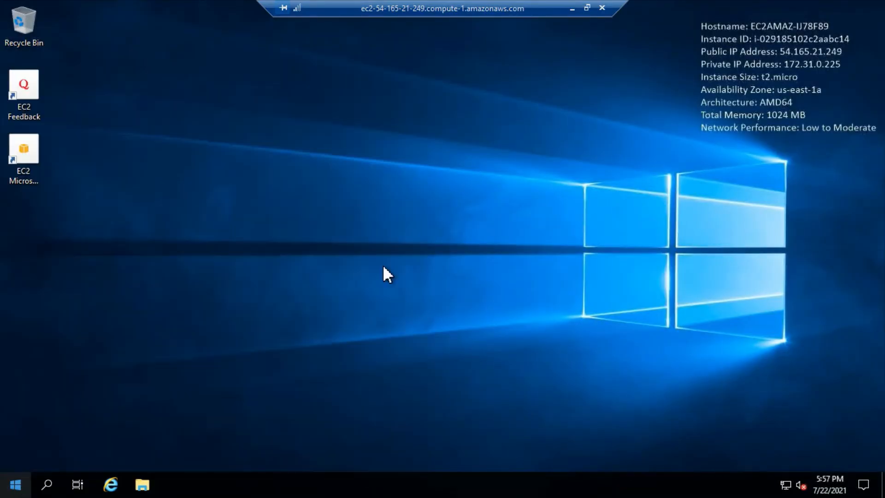
right_click(309, 148)
click(336, 188)
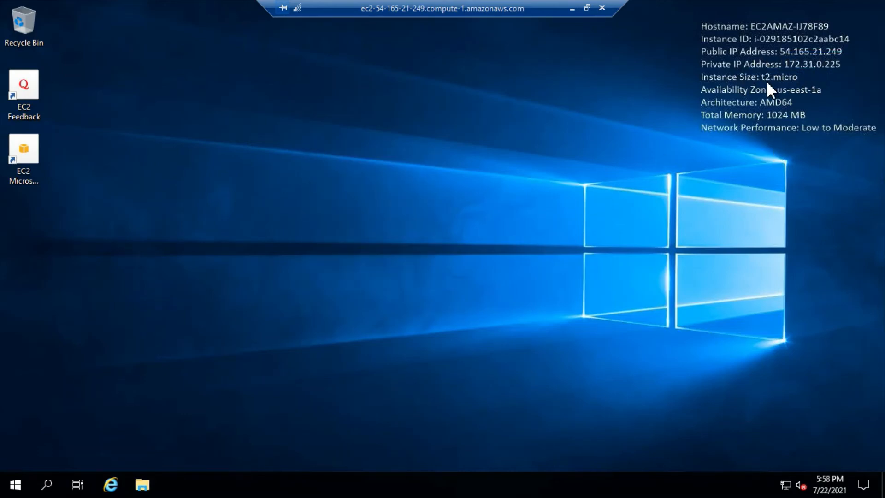
right_click(433, 170)
click(459, 210)
right_click(229, 160)
click(259, 203)
right_click(259, 203)
click(282, 244)
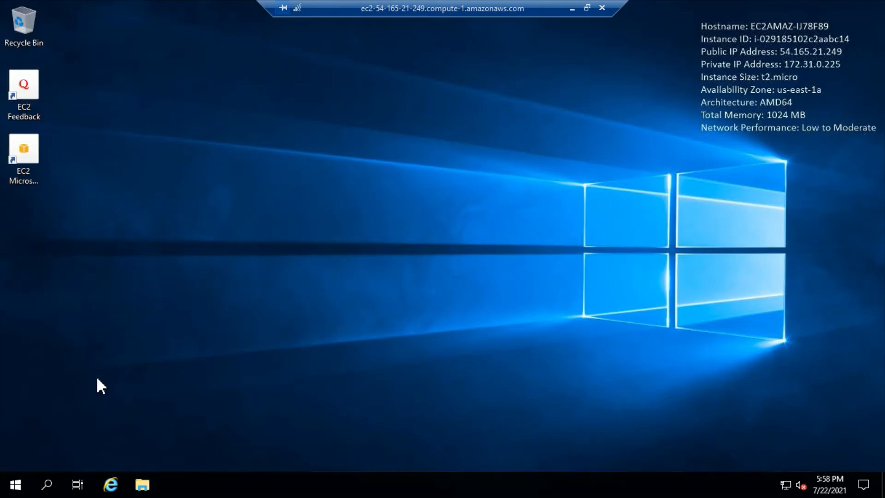
click(16, 485)
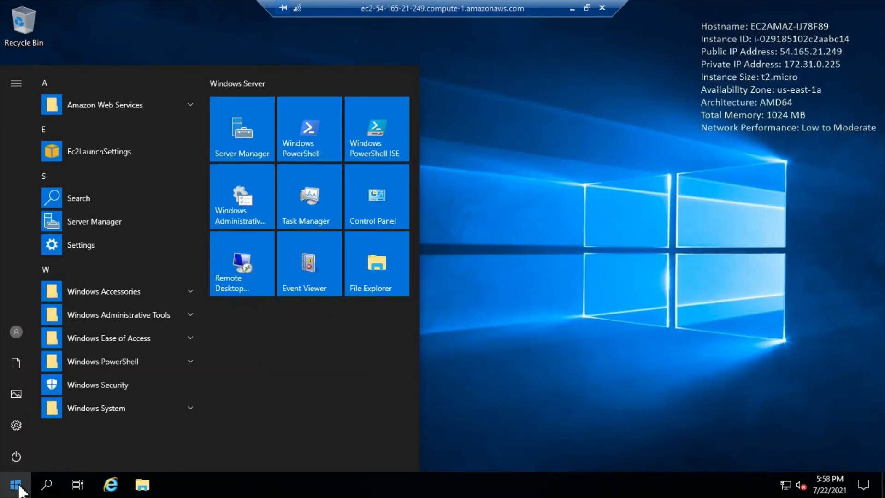
click(18, 485)
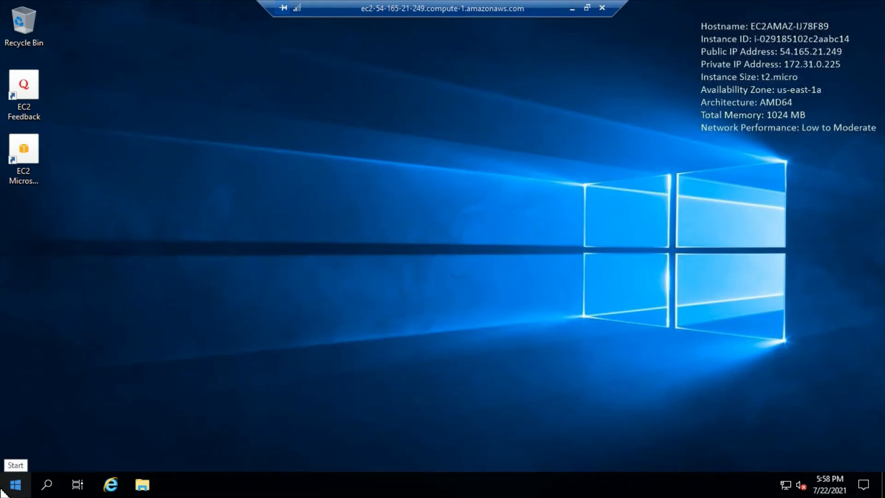
Step: Disconnect the remote desktop session from the Windows server
click(16, 484)
click(17, 457)
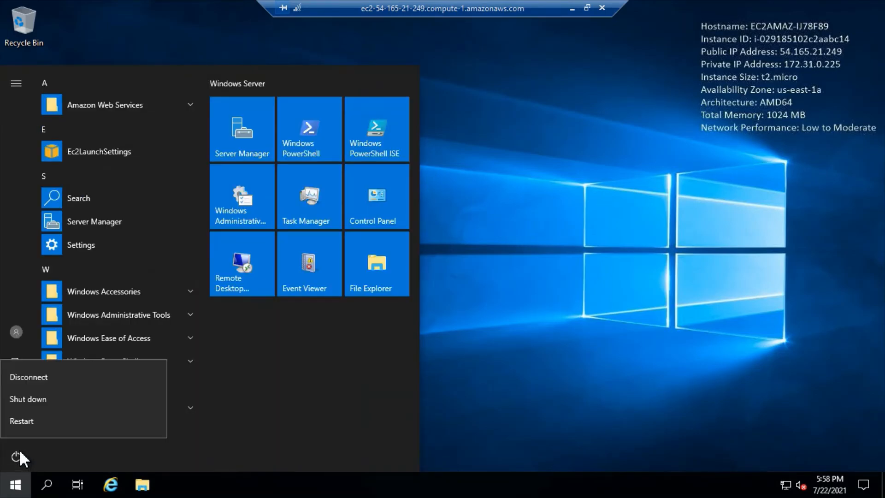
click(26, 372)
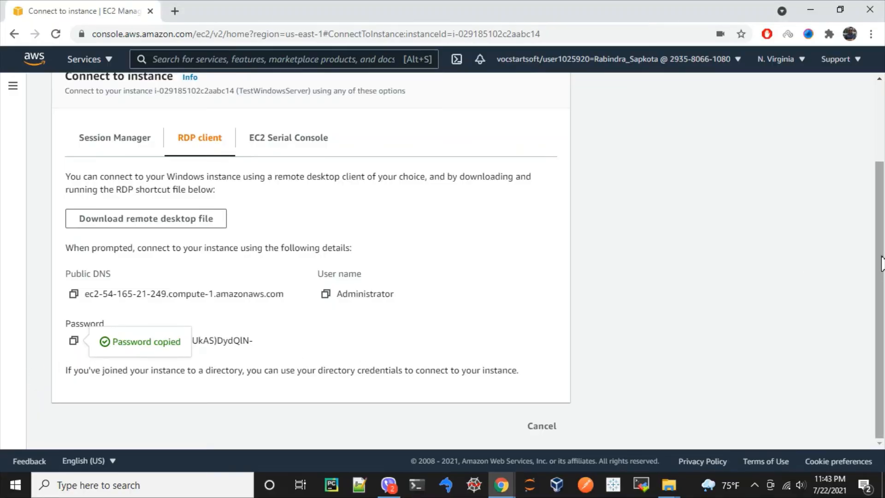
Step: Return to the instances list and look through the monitoring graphs of TestWindowsServer
scroll(879, 187, up, 3)
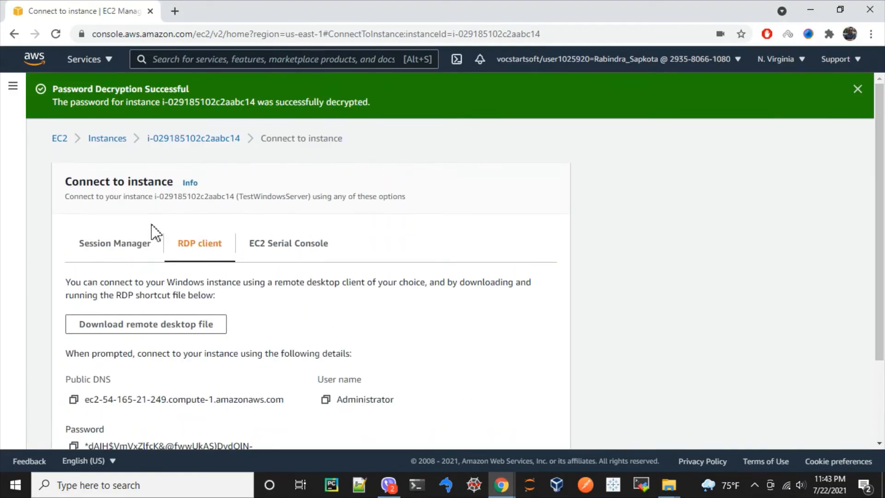
click(107, 139)
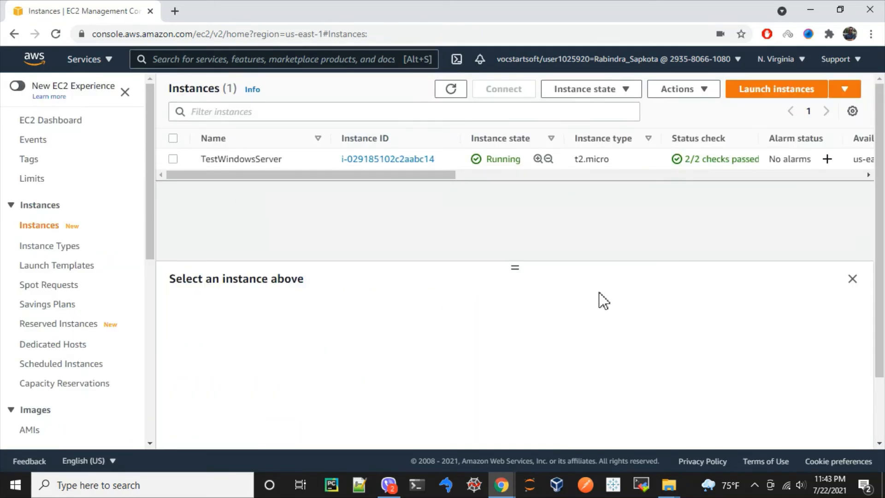
click(173, 159)
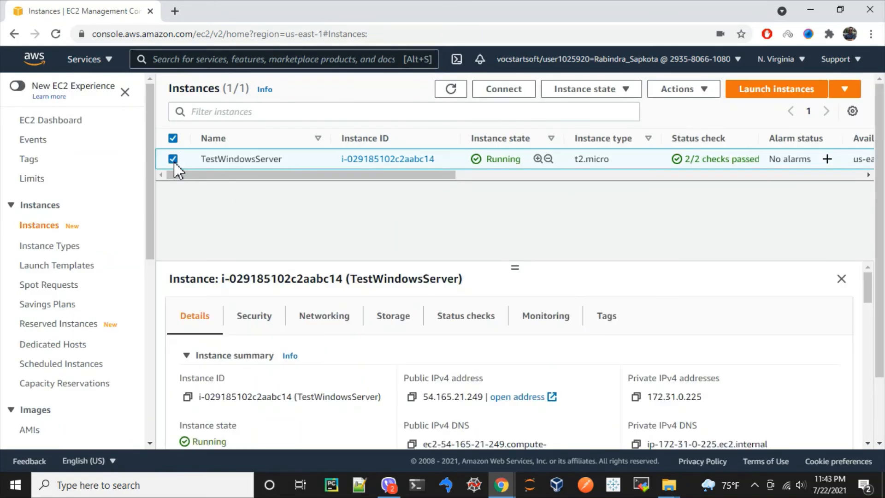
click(547, 327)
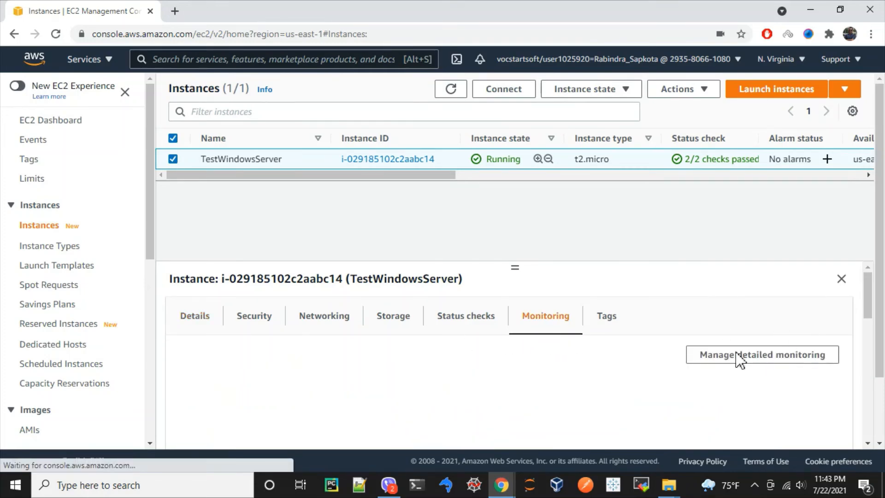
drag(863, 288, 867, 324)
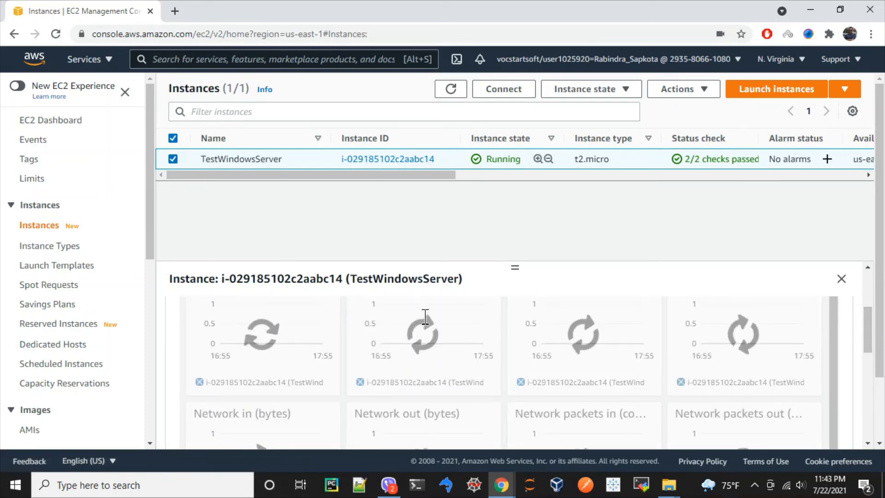
drag(519, 247, 525, 200)
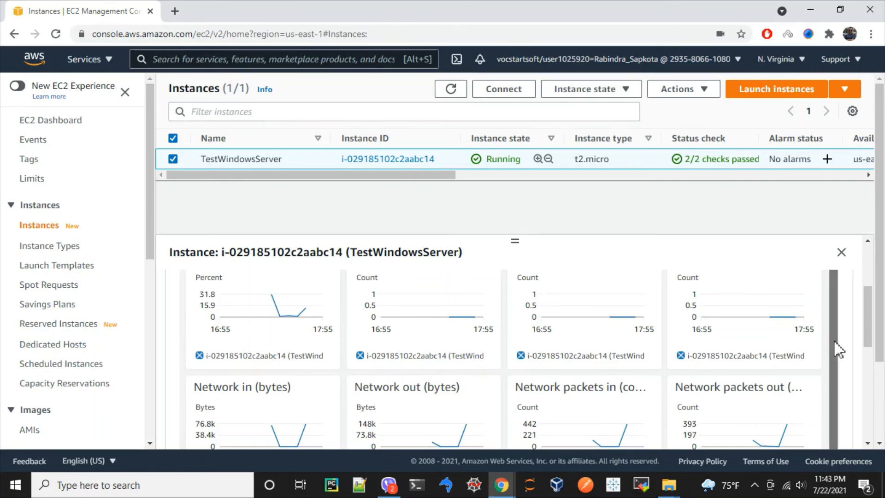
scroll(867, 346, down, 1)
drag(865, 357, 869, 293)
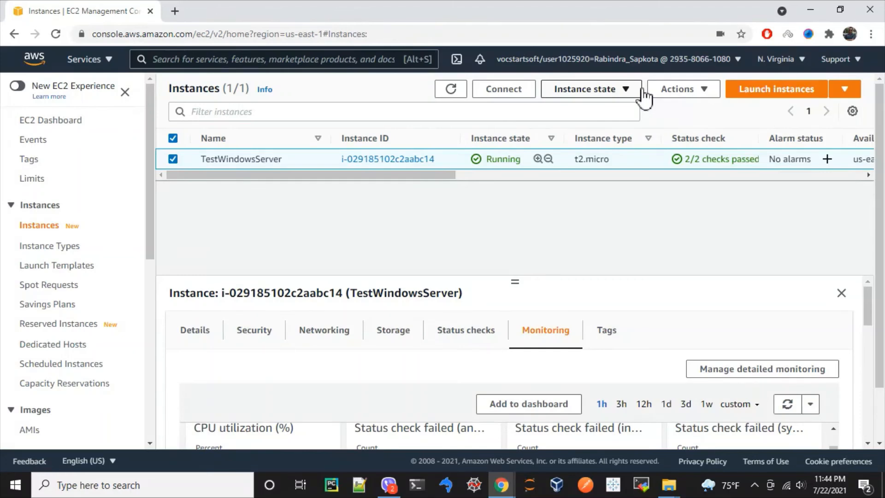
Step: Review the system log of the TestWindowsServer instance and return to the instances list
click(677, 95)
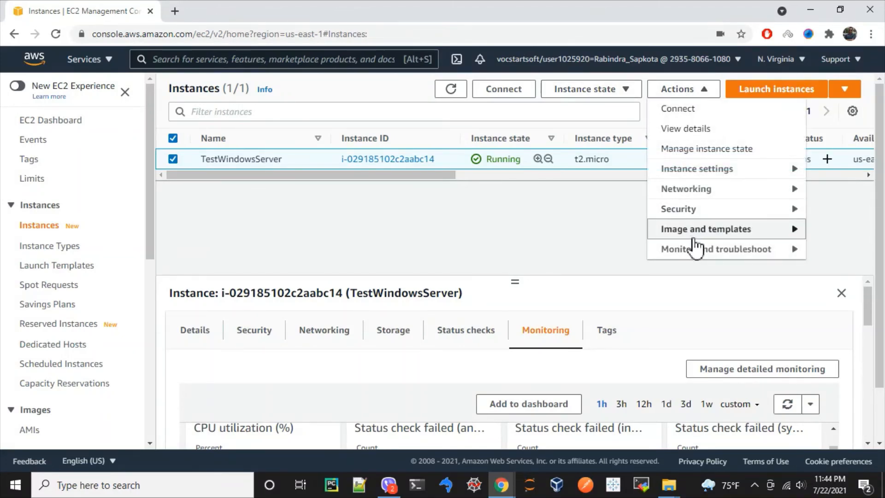
click(710, 250)
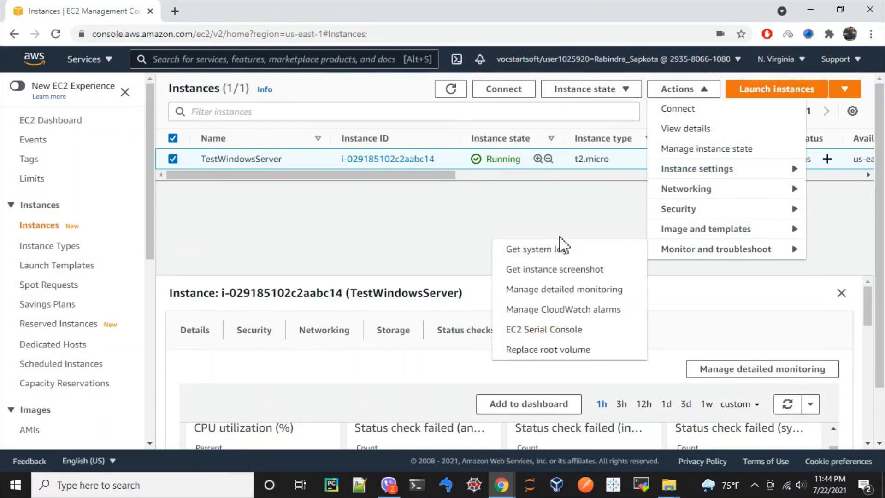
click(553, 251)
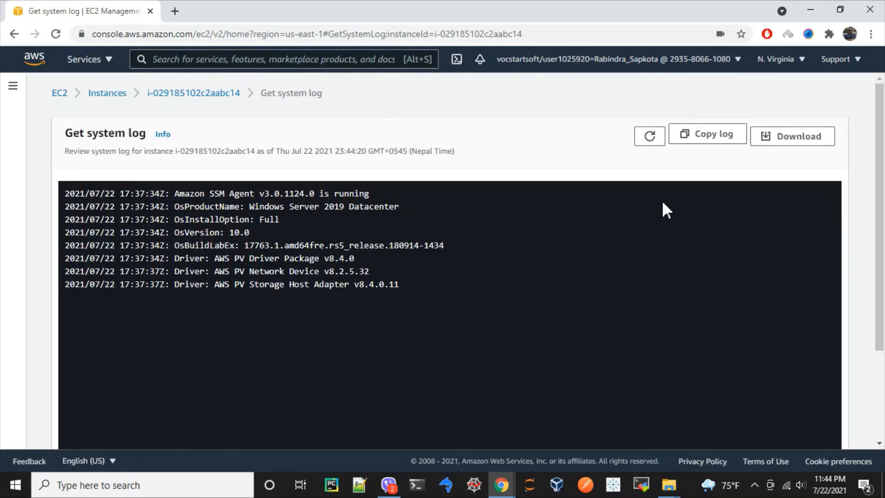
click(159, 93)
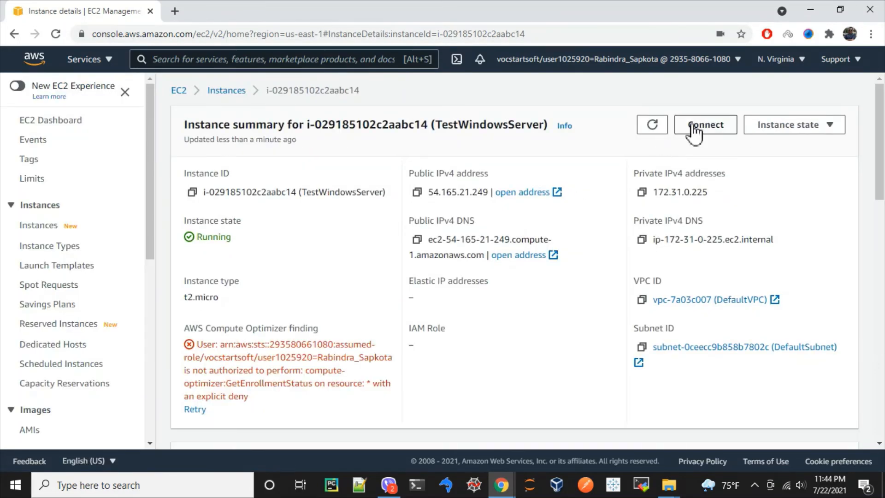
click(226, 90)
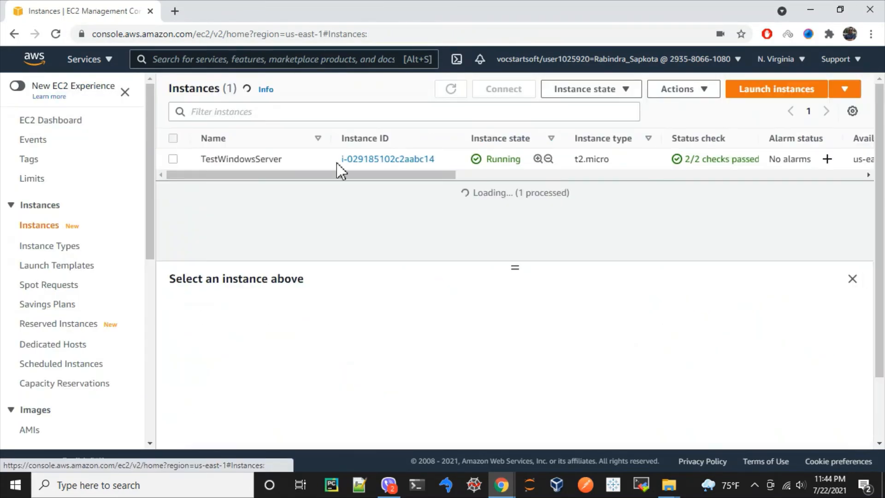
Step: Select the TestWindowsServer instance and look through its troubleshooting, image and template, and security actions
click(706, 90)
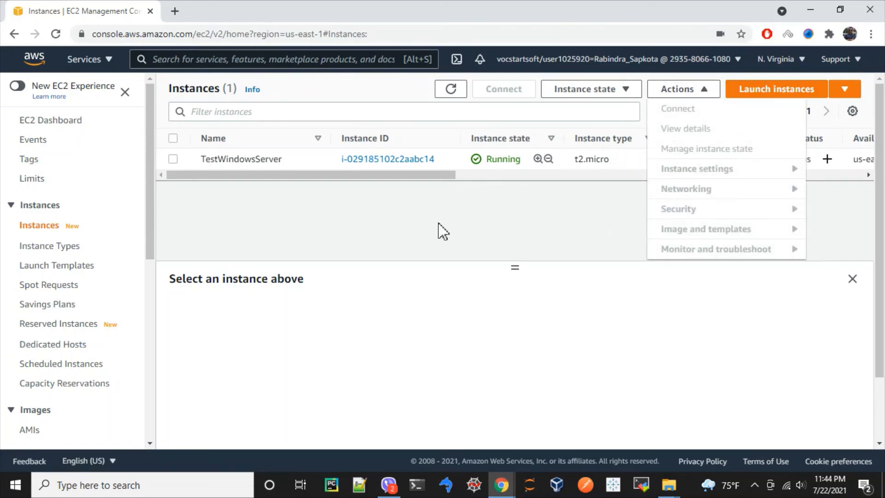
click(173, 159)
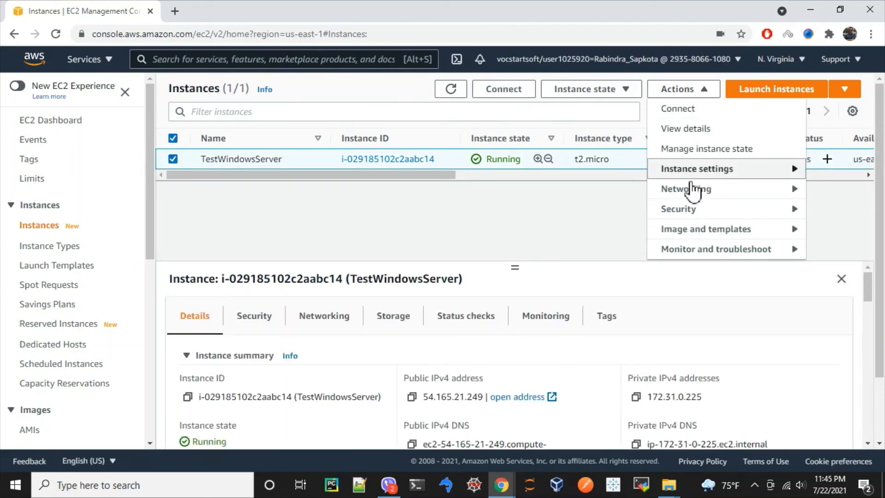
mouse_move(696, 251)
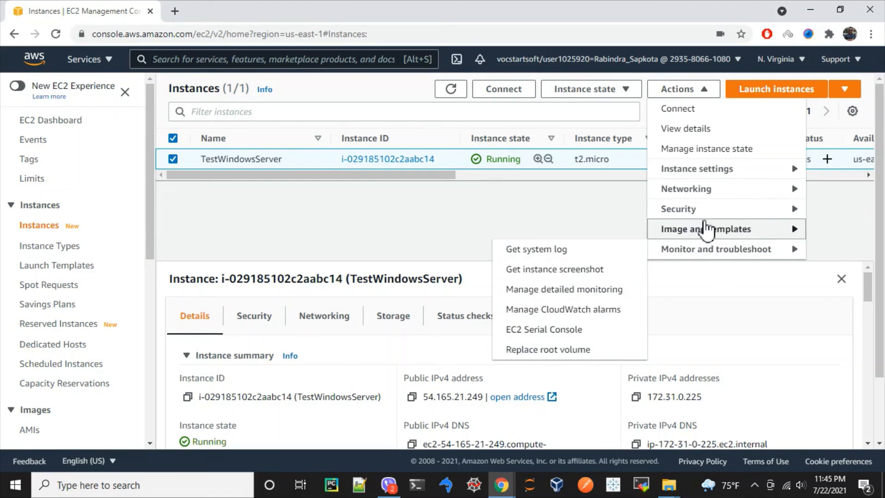
mouse_move(664, 229)
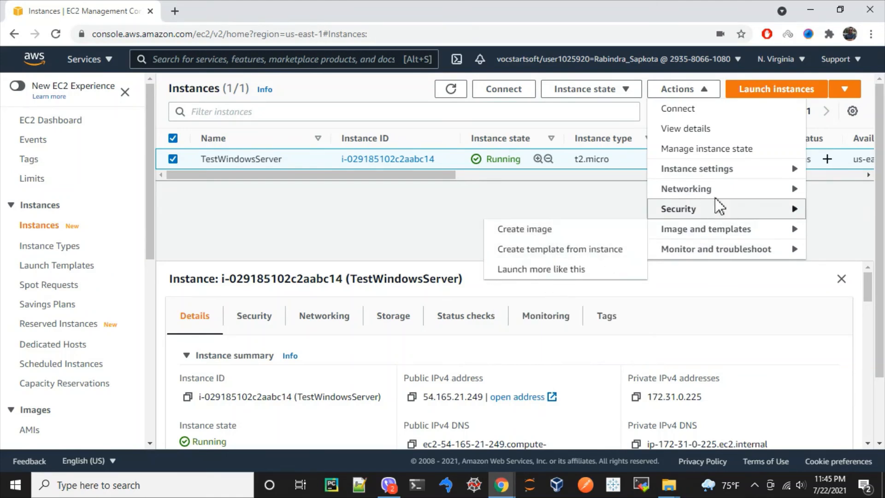
mouse_move(708, 209)
click(400, 216)
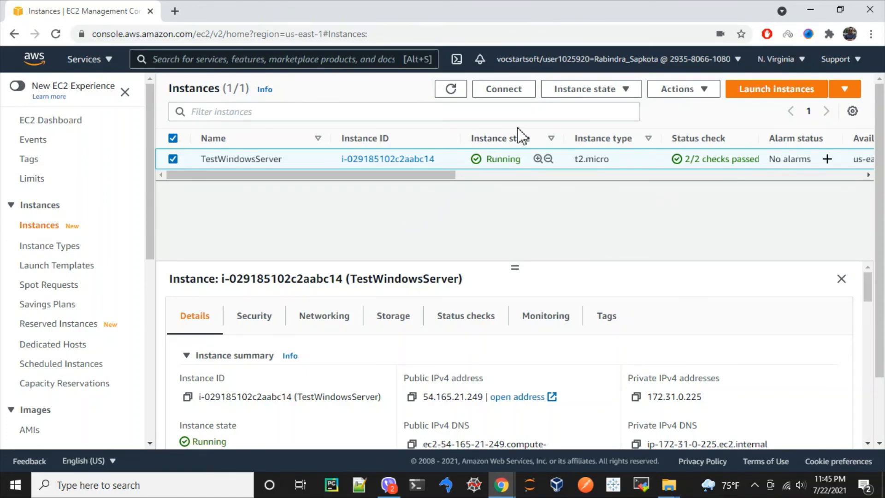
Step: Try to terminate the TestWindowsServer instance
click(572, 95)
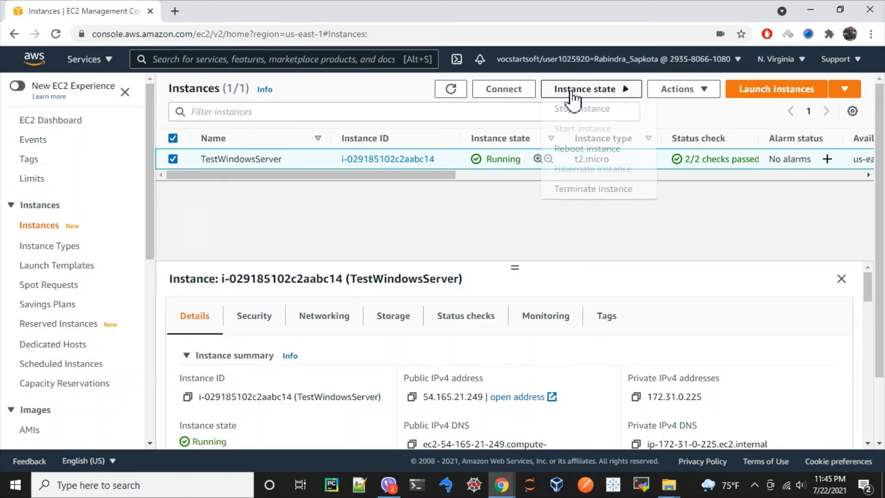
click(563, 190)
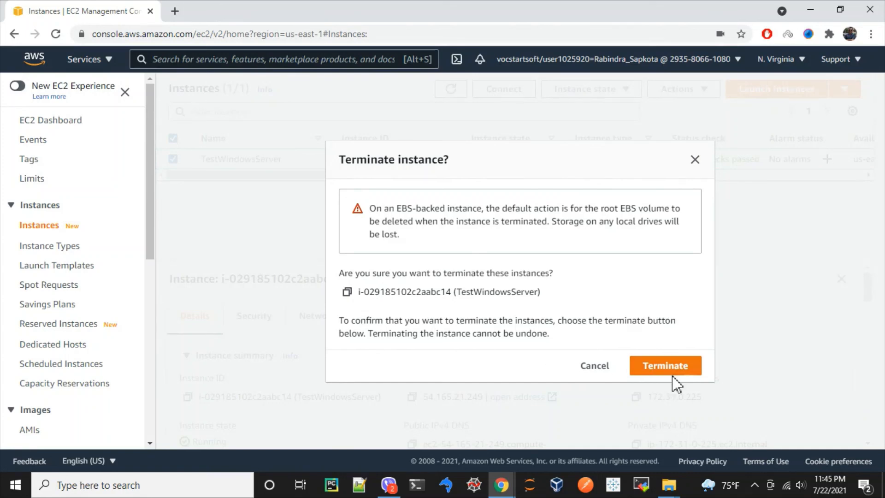
click(650, 372)
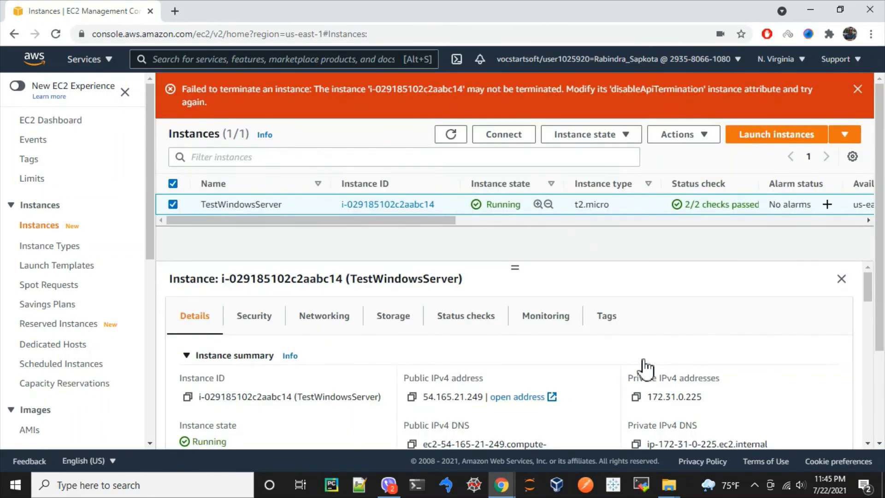
drag(248, 89, 518, 121)
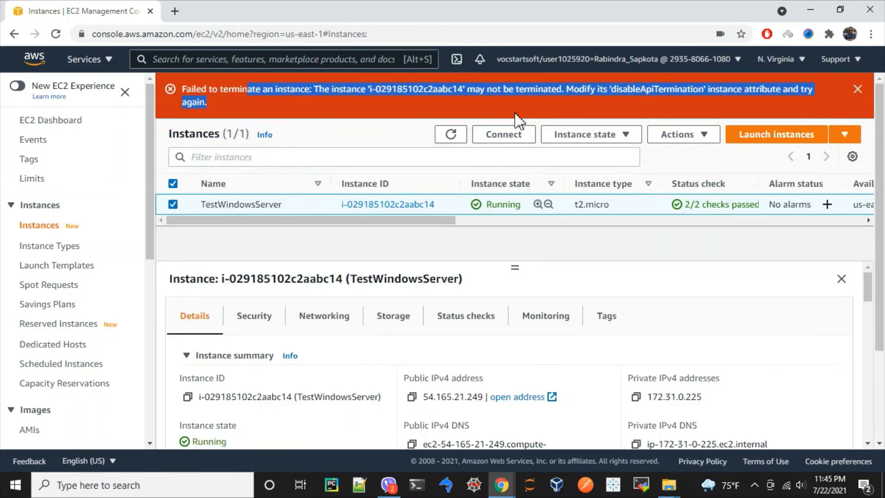
click(577, 140)
click(579, 138)
Step: Disable termination protection for the TestWindowsServer instance and save the change
click(696, 141)
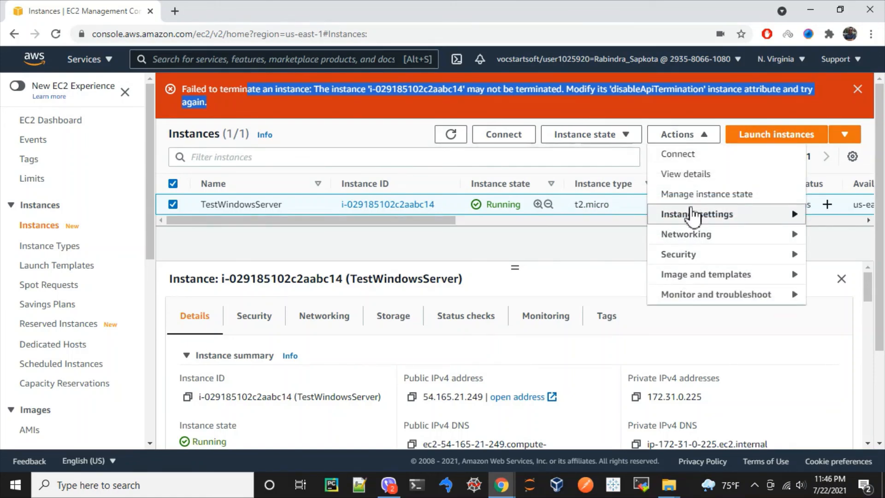
mouse_move(693, 216)
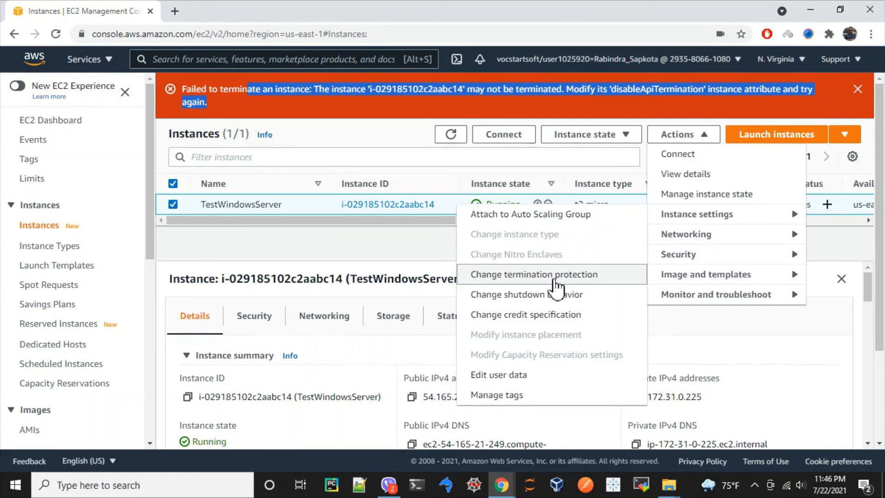
click(558, 276)
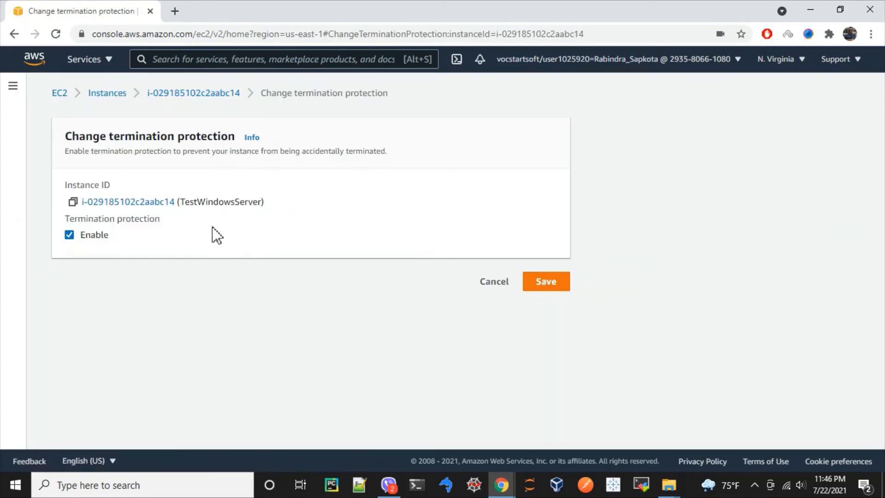
click(70, 236)
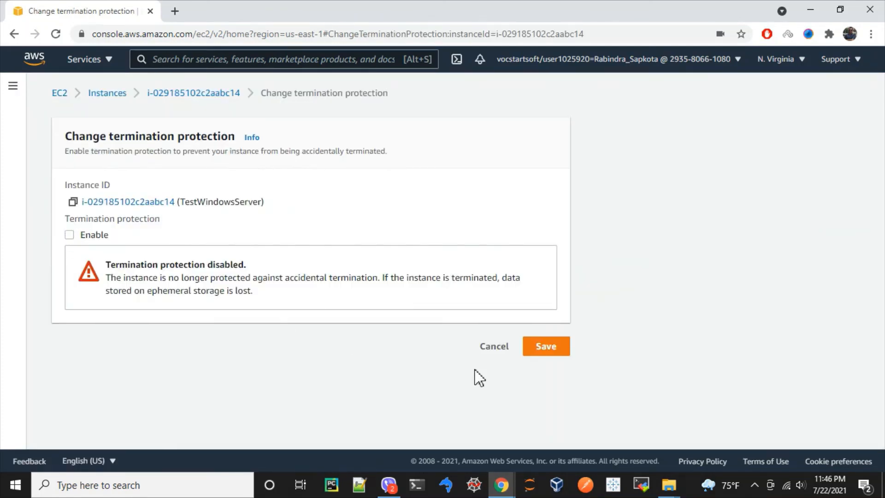
click(551, 349)
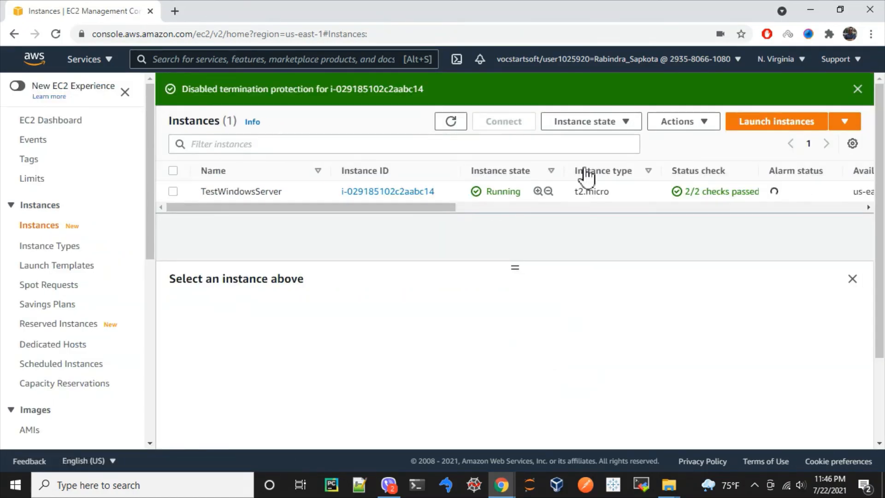
Step: Select the TestWindowsServer instance again and terminate it, confirming the termination
click(600, 123)
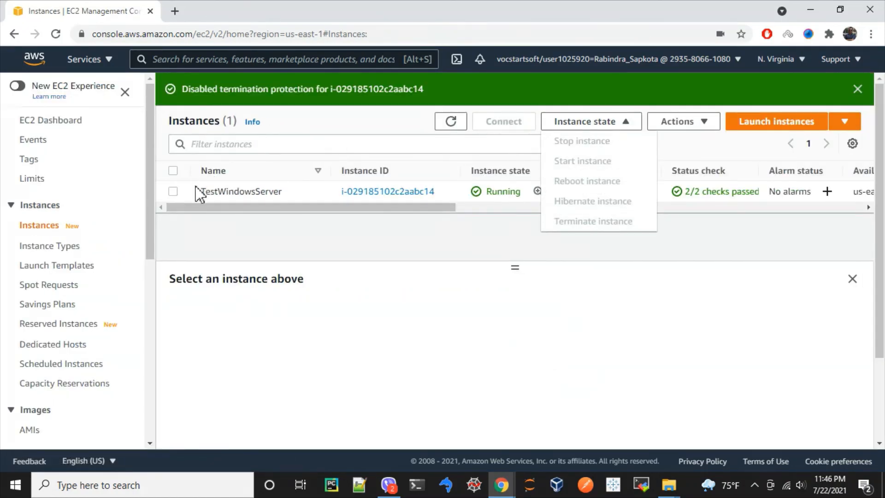
click(173, 192)
click(596, 222)
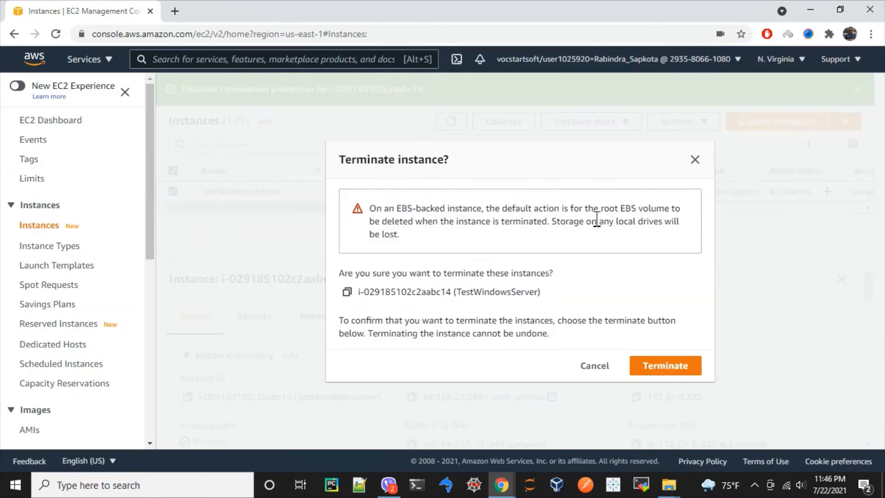
click(650, 372)
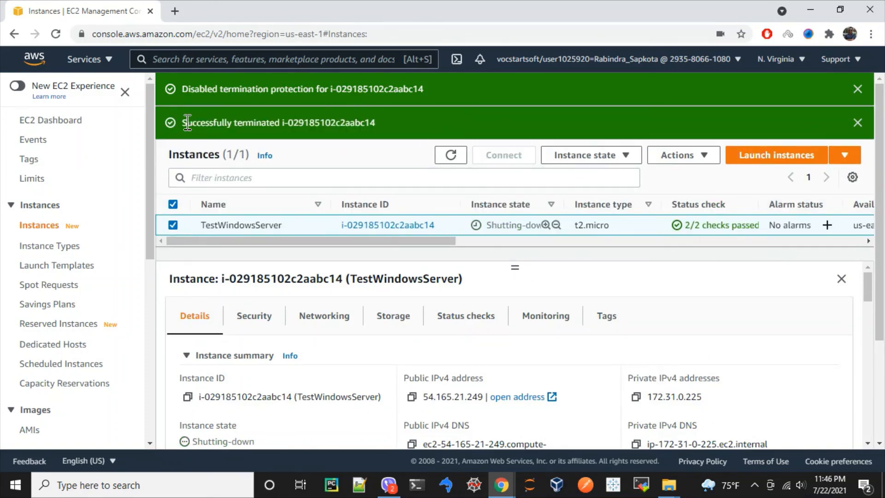
drag(250, 121, 417, 171)
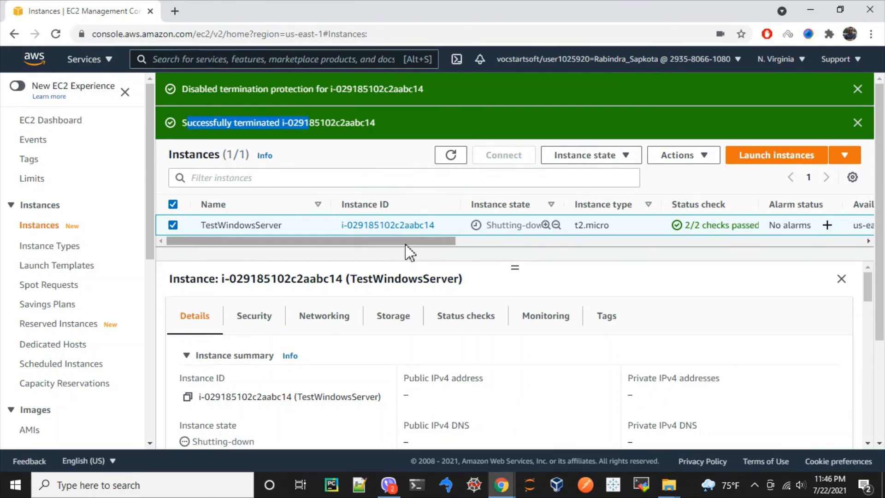
drag(519, 268, 515, 299)
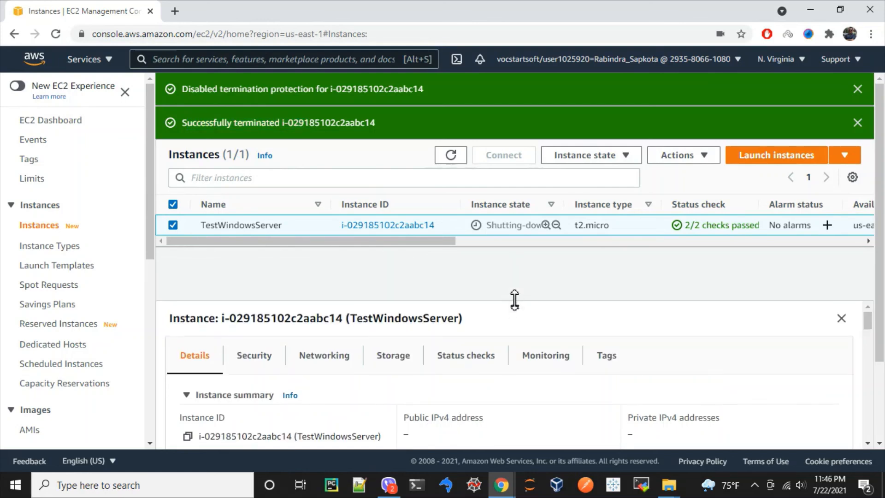